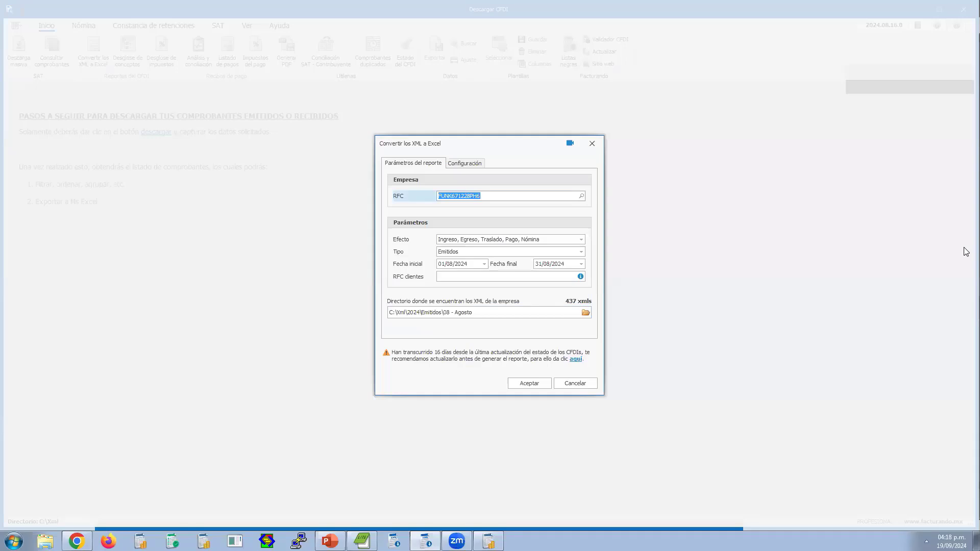
Step: Generate the XML-to-Excel report for all Efecto types, Emitidos, 01/08/2024 to 31/08/2024, from C:\Xml\2024\Emitidos\08 - Agosto
{"action": "left_click", "coordinate": [584, 239]}
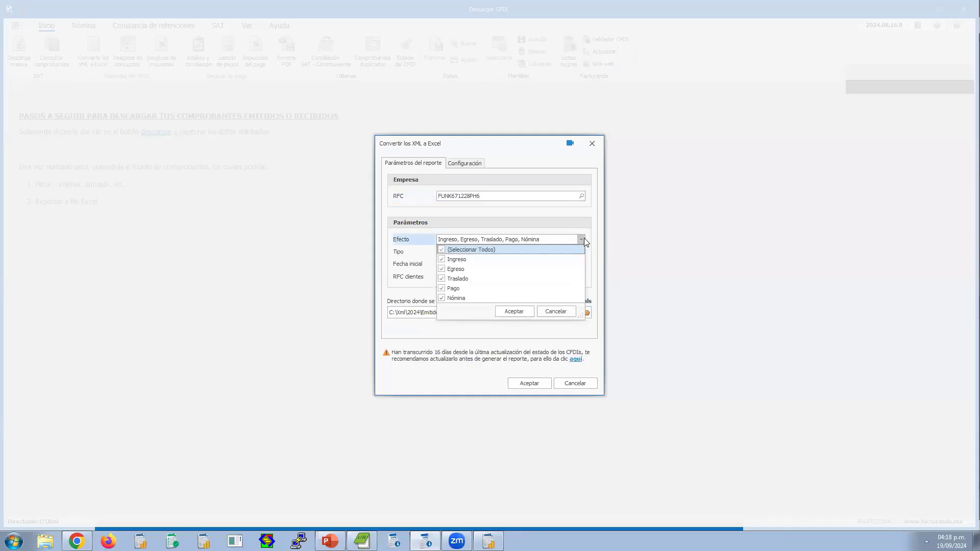
{"action": "left_click", "coordinate": [584, 237]}
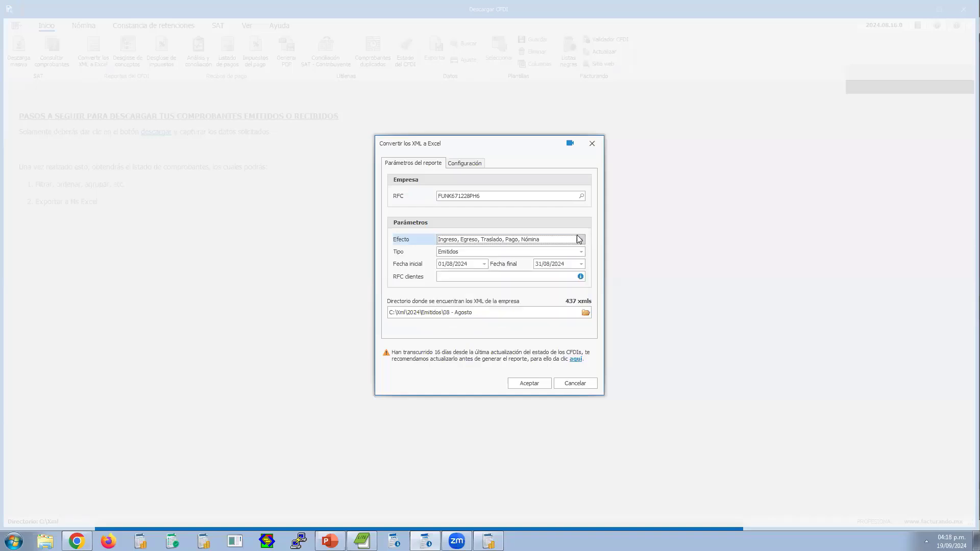
{"action": "left_click", "coordinate": [575, 253]}
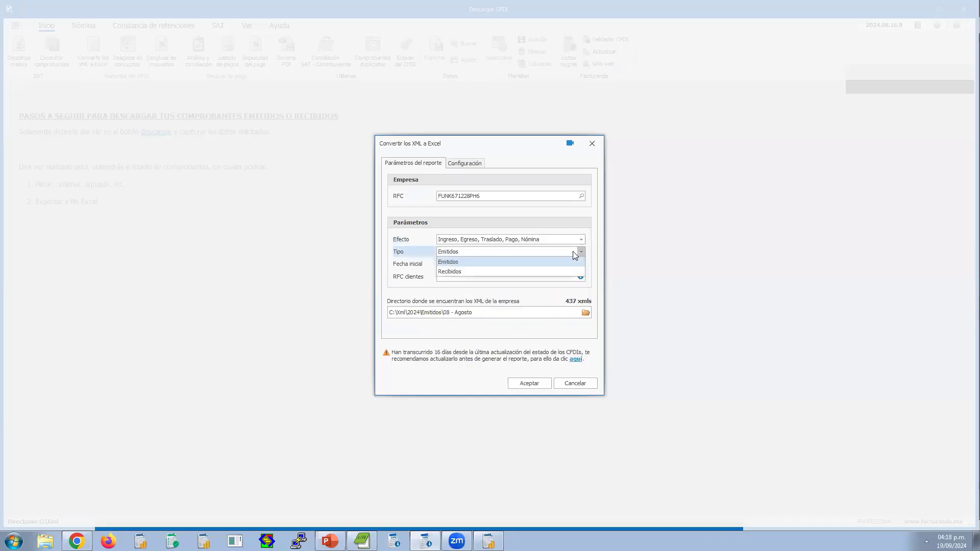
{"action": "left_click", "coordinate": [573, 251]}
{"action": "left_click", "coordinate": [574, 252]}
{"action": "left_click", "coordinate": [573, 252]}
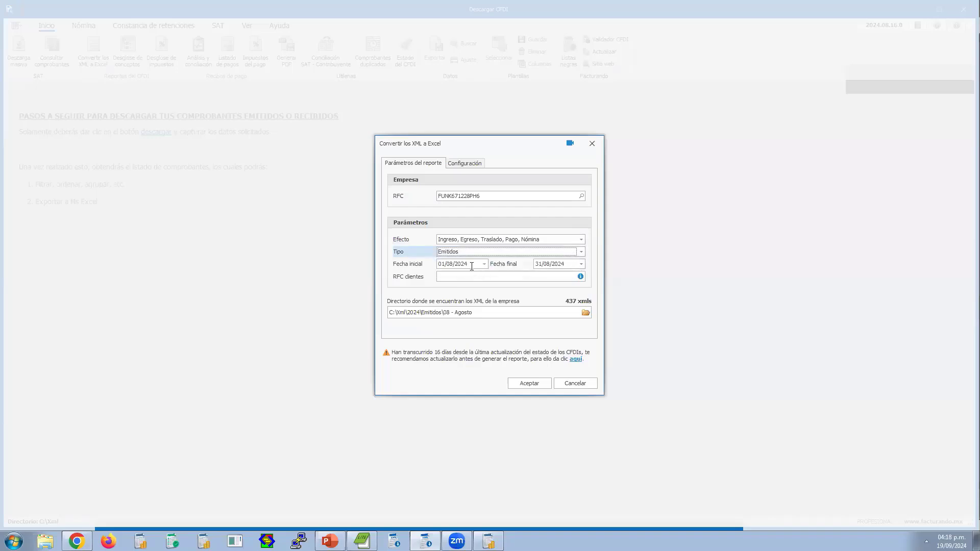
{"action": "left_click", "coordinate": [473, 266]}
{"action": "left_click", "coordinate": [570, 264]}
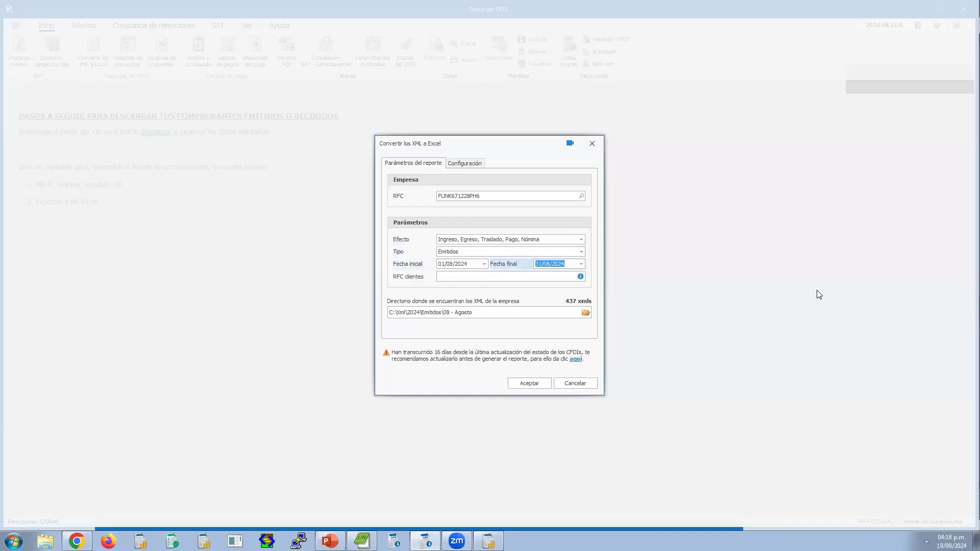
{"action": "left_click_drag", "start_coordinate": [528, 312], "coordinate": [307, 301]}
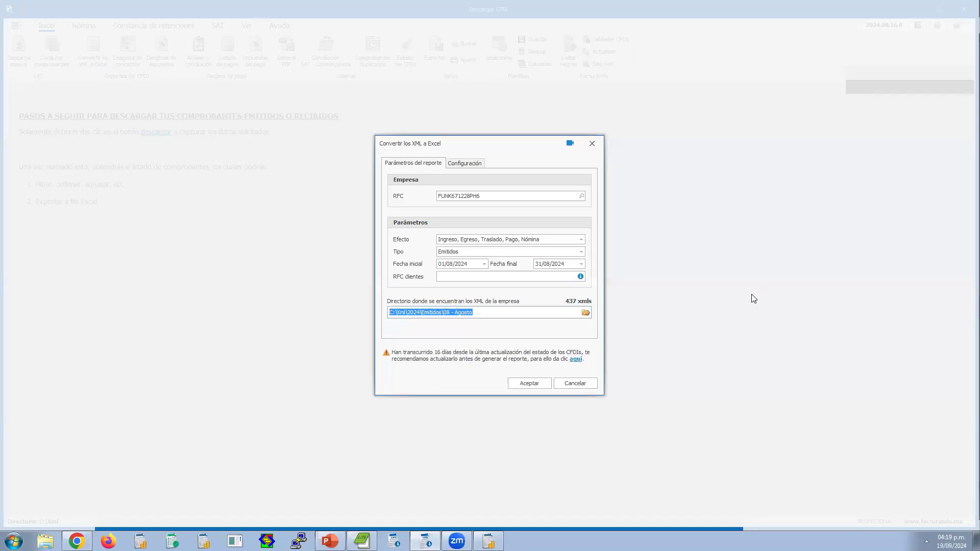
{"action": "left_click", "coordinate": [535, 387]}
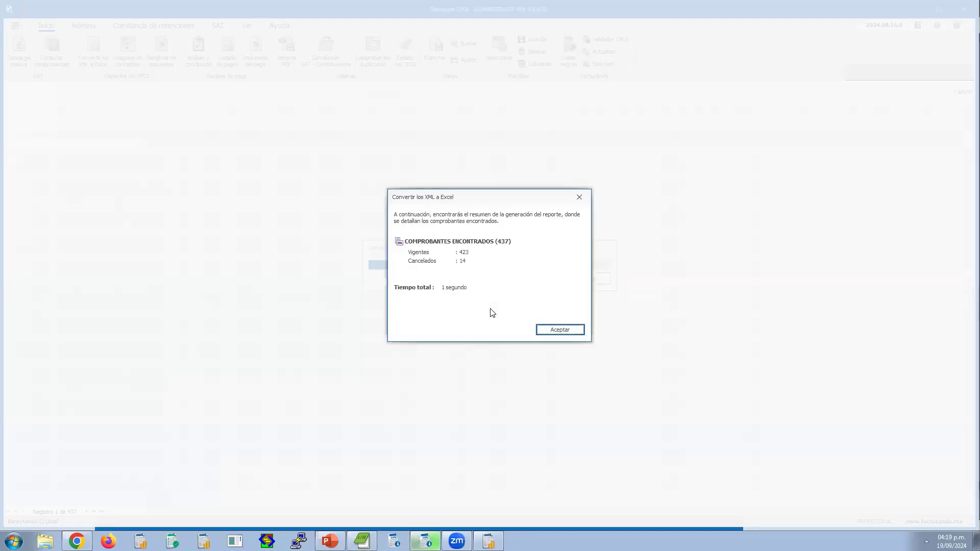
{"action": "left_click", "coordinate": [549, 332]}
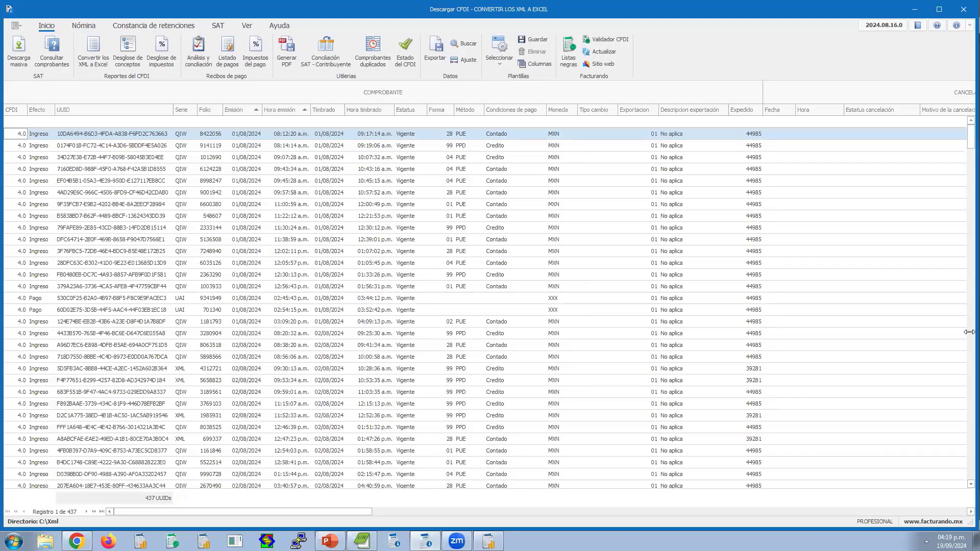
Step: Examine the Efecto, UUID, Serie, Emisión and Estatus columns of the generated report
{"action": "left_click", "coordinate": [53, 136]}
{"action": "left_click", "coordinate": [37, 220]}
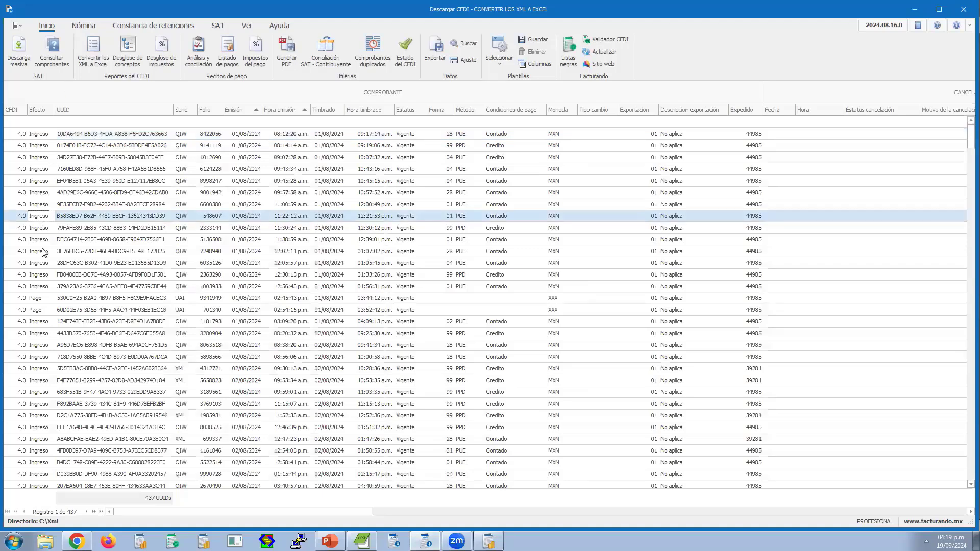
{"action": "left_click", "coordinate": [40, 249]}
{"action": "left_click", "coordinate": [43, 208]}
{"action": "left_click", "coordinate": [45, 179]}
{"action": "left_click", "coordinate": [103, 135]}
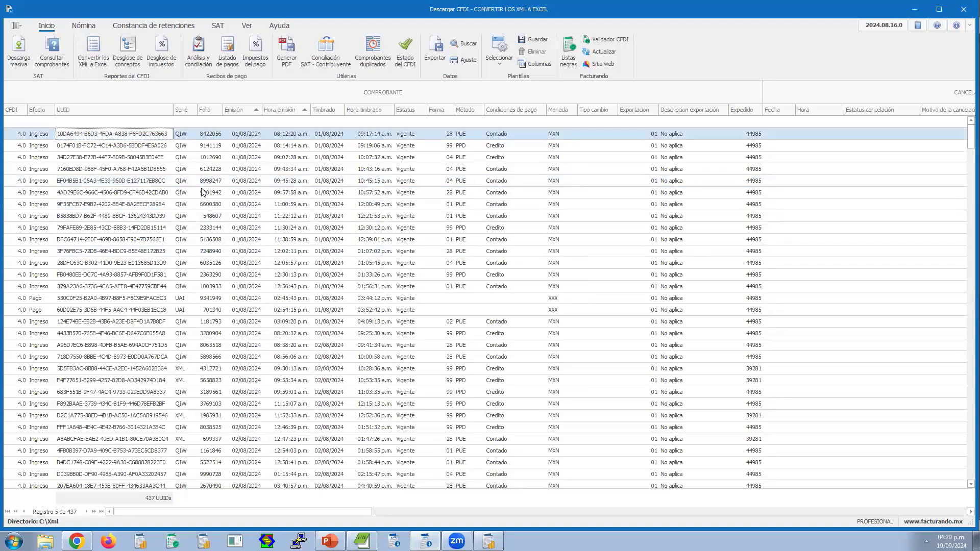
{"action": "left_click", "coordinate": [183, 137]}
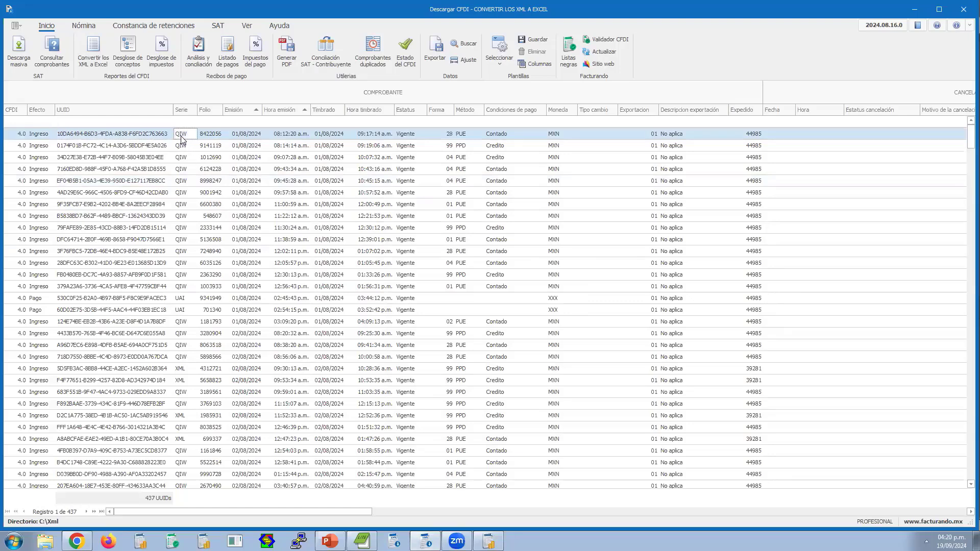
{"action": "left_click", "coordinate": [245, 134]}
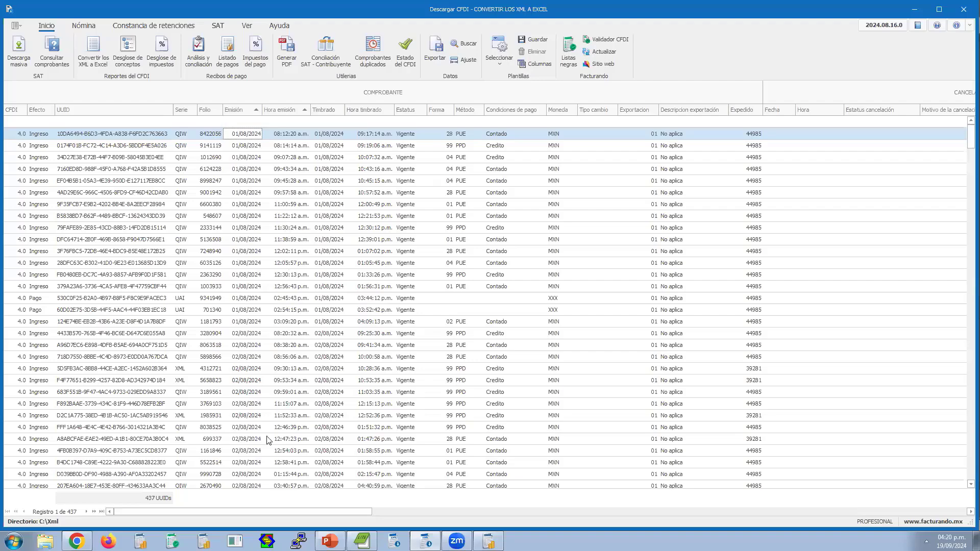
{"action": "mouse_move", "coordinate": [202, 512]}
{"action": "left_mouse_down"}
{"action": "mouse_move", "coordinate": [791, 511]}
{"action": "mouse_move", "coordinate": [198, 511]}
{"action": "left_mouse_up"}
{"action": "left_click", "coordinate": [399, 185]}
{"action": "left_click", "coordinate": [400, 170]}
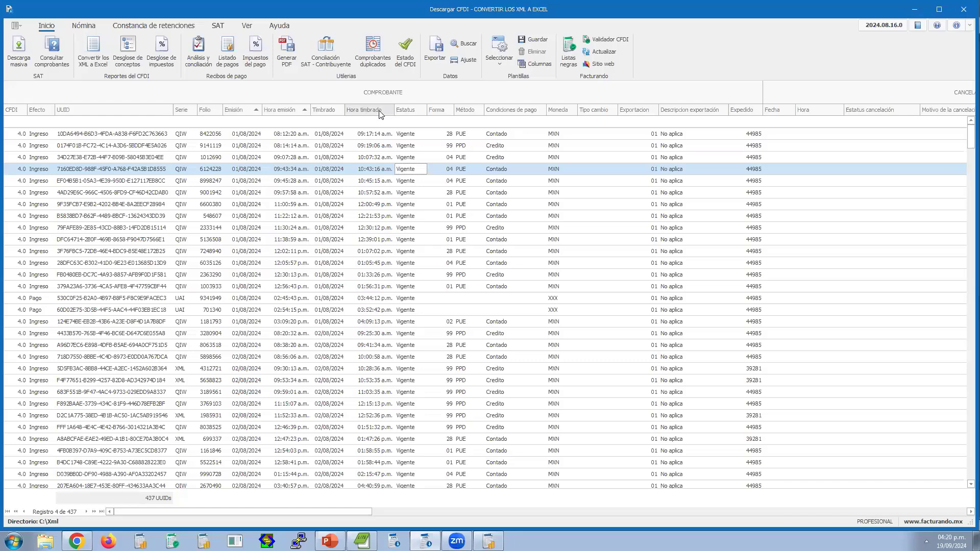
Step: Remove the Hora timbrado, Hora emisión, Exportacion, Descripcion exportación, Expedido, Tipo cambio and Moneda columns from the Comprobante band
{"action": "left_click_drag", "start_coordinate": [379, 114], "coordinate": [379, 161]}
{"action": "left_click_drag", "start_coordinate": [379, 160], "coordinate": [379, 161]}
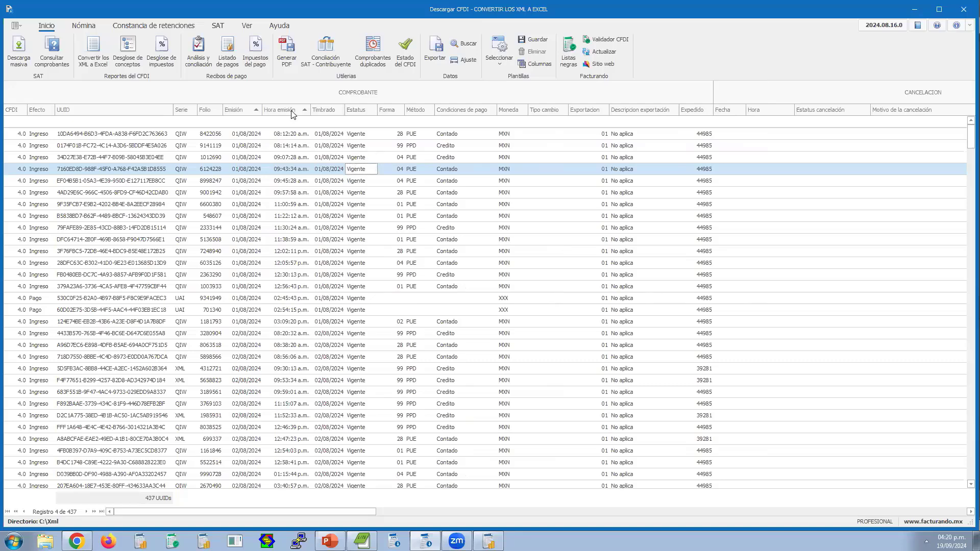
{"action": "left_click_drag", "start_coordinate": [292, 113], "coordinate": [314, 177]}
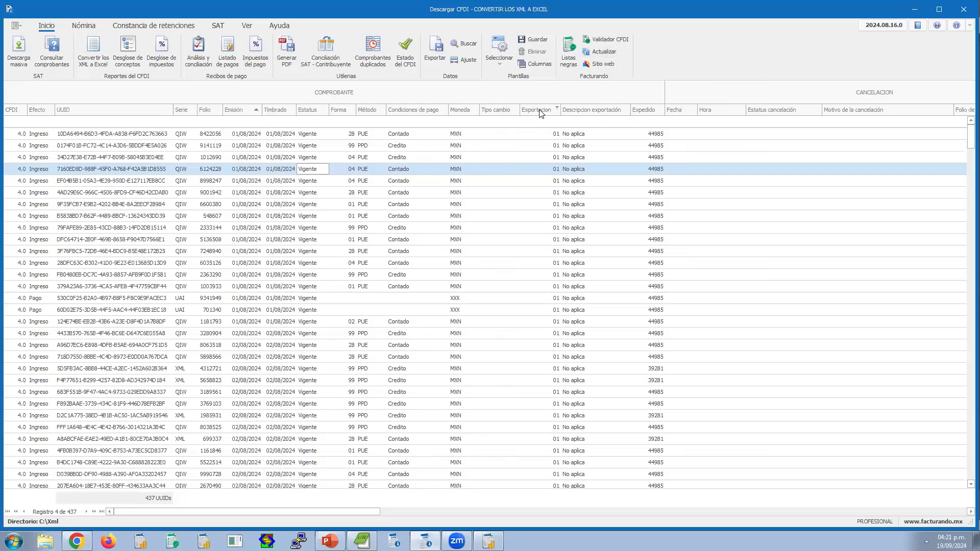
{"action": "left_click_drag", "start_coordinate": [541, 114], "coordinate": [537, 177]}
{"action": "left_click_drag", "start_coordinate": [554, 113], "coordinate": [546, 160]}
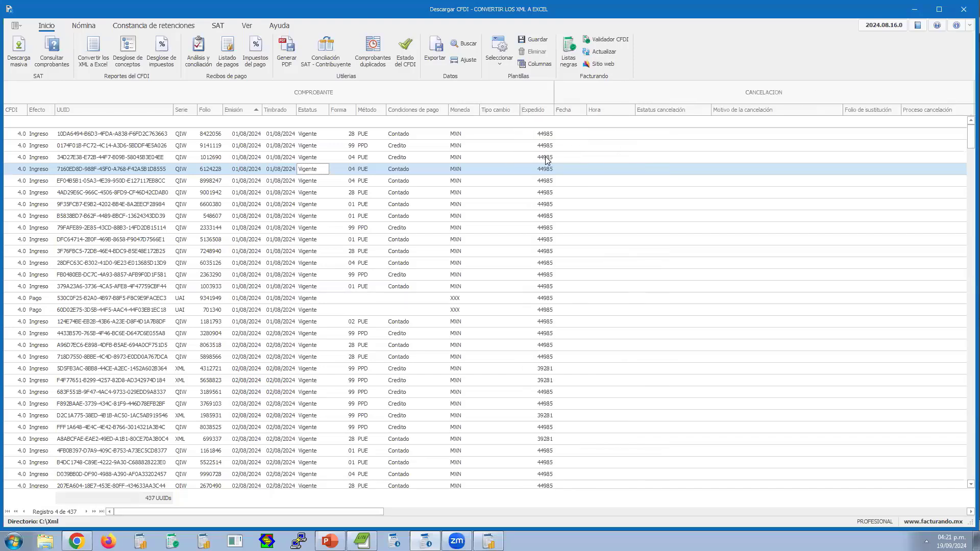
{"action": "left_click_drag", "start_coordinate": [535, 111], "coordinate": [489, 177]}
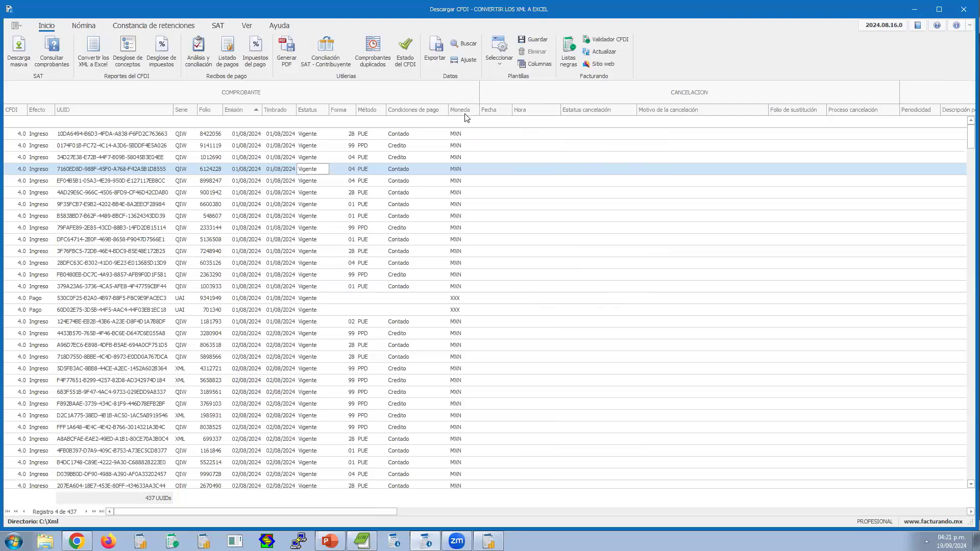
{"action": "left_click_drag", "start_coordinate": [460, 141], "coordinate": [450, 206]}
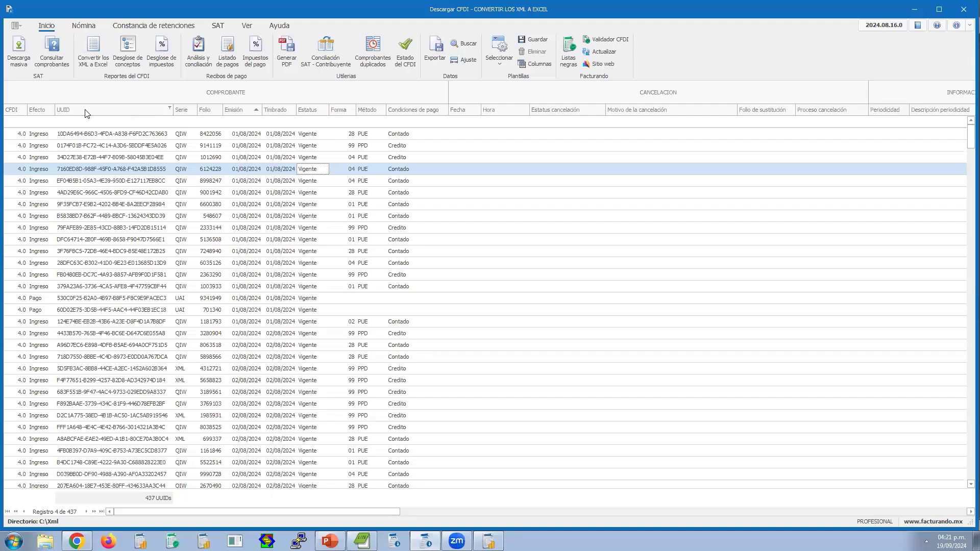
Step: Move the UUID column to the first position in the Comprobante band
{"action": "left_click_drag", "start_coordinate": [89, 113], "coordinate": [9, 114]}
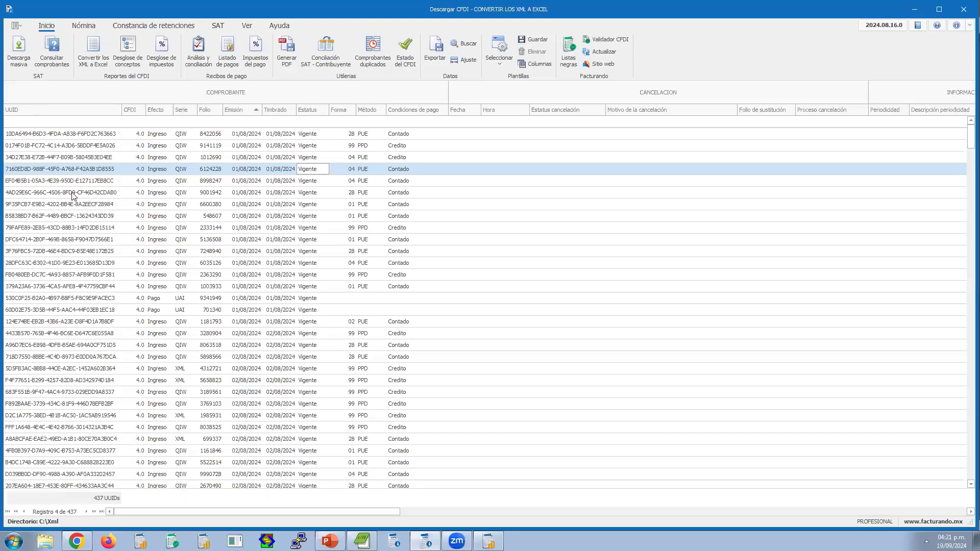
{"action": "left_click", "coordinate": [57, 216]}
{"action": "left_click", "coordinate": [74, 158]}
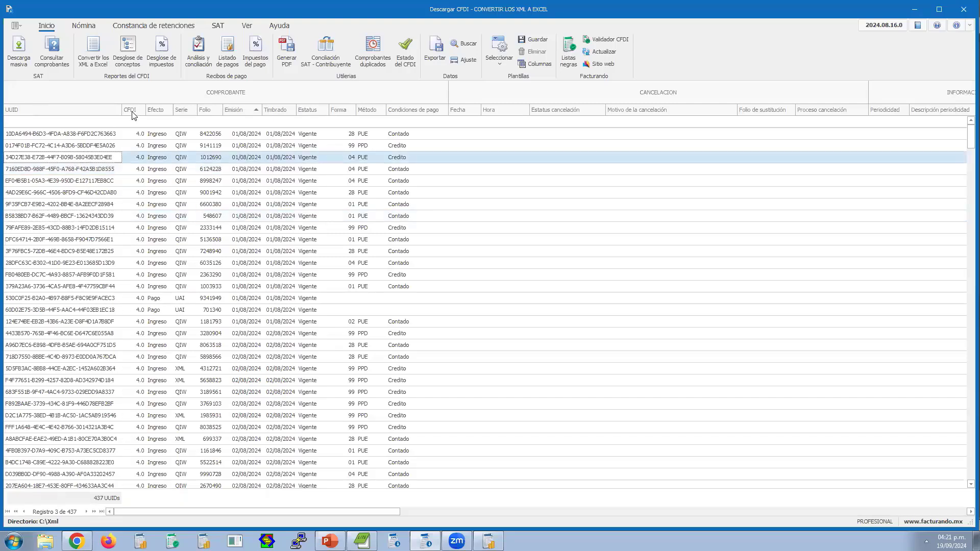
Step: Remove the CFDI and Timbrado columns and move Efecto after Condiciones de pago in the Comprobante band
{"action": "left_click_drag", "start_coordinate": [132, 115], "coordinate": [160, 239]}
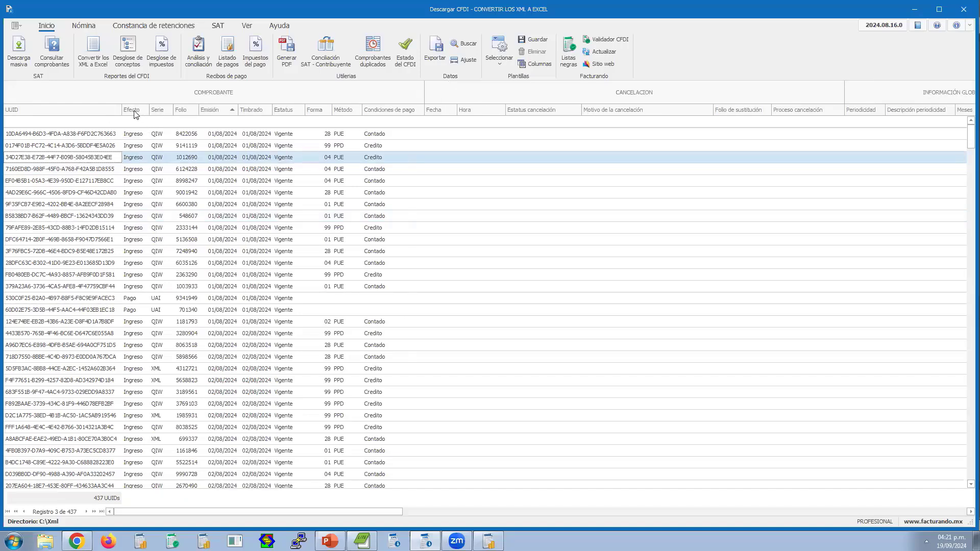
{"action": "left_click_drag", "start_coordinate": [134, 115], "coordinate": [420, 111]}
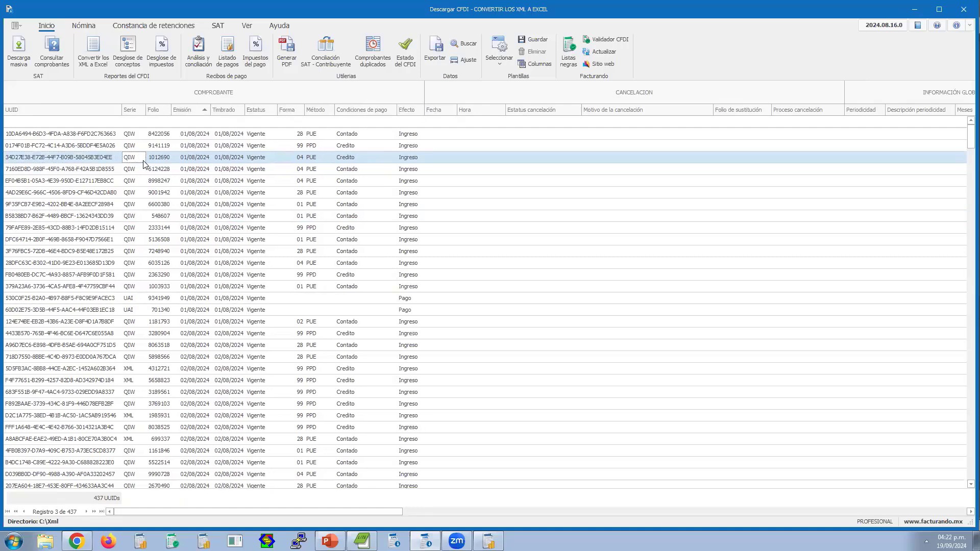
{"action": "left_click", "coordinate": [196, 157]}
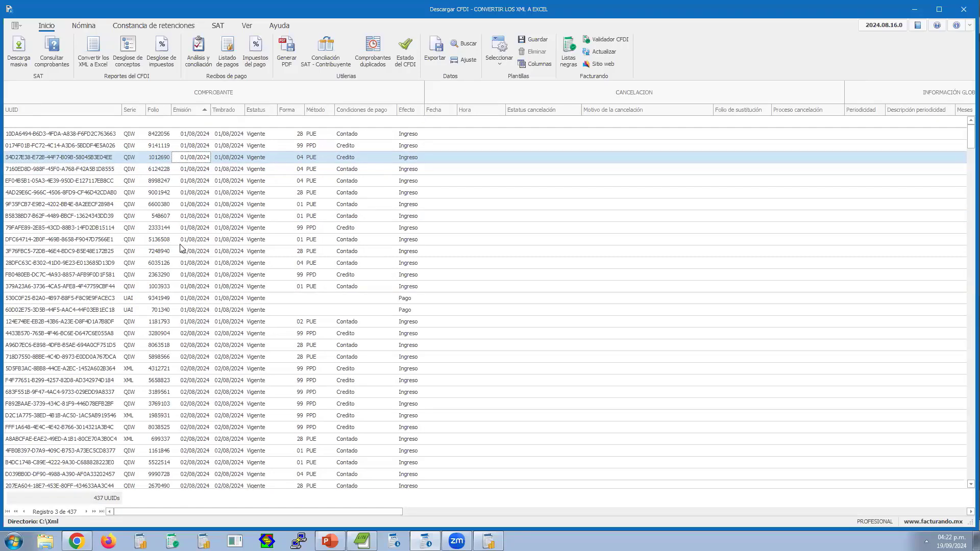
{"action": "left_click", "coordinate": [202, 145]}
{"action": "left_click", "coordinate": [234, 145]}
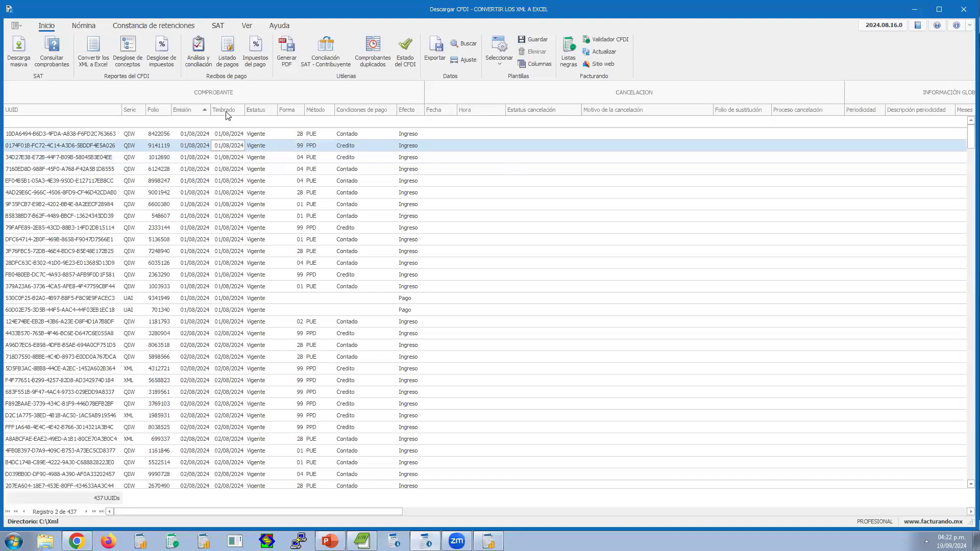
{"action": "left_click_drag", "start_coordinate": [227, 113], "coordinate": [243, 226]}
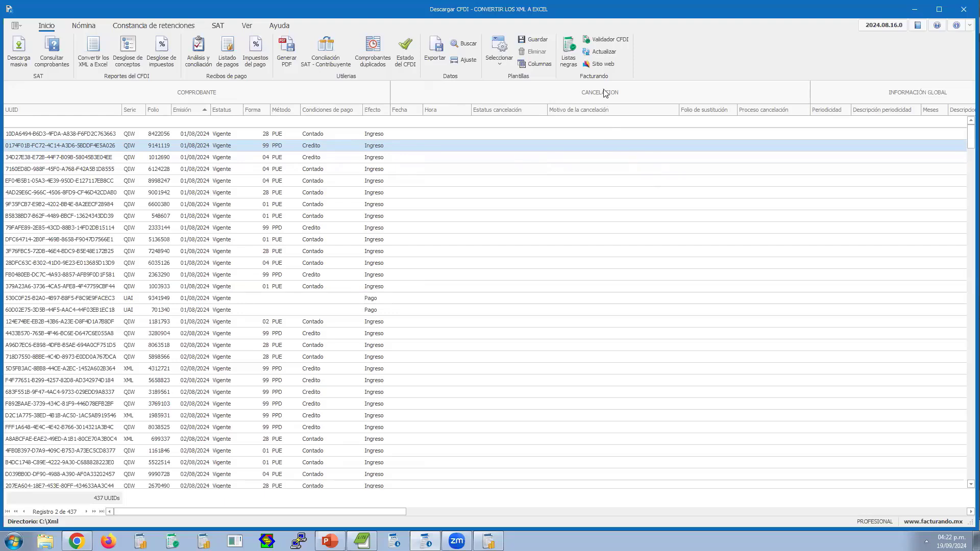
Step: Remove the entire Cancelación, Información global and CFDIs relacionados bands from the report
{"action": "left_click_drag", "start_coordinate": [607, 98], "coordinate": [608, 224]}
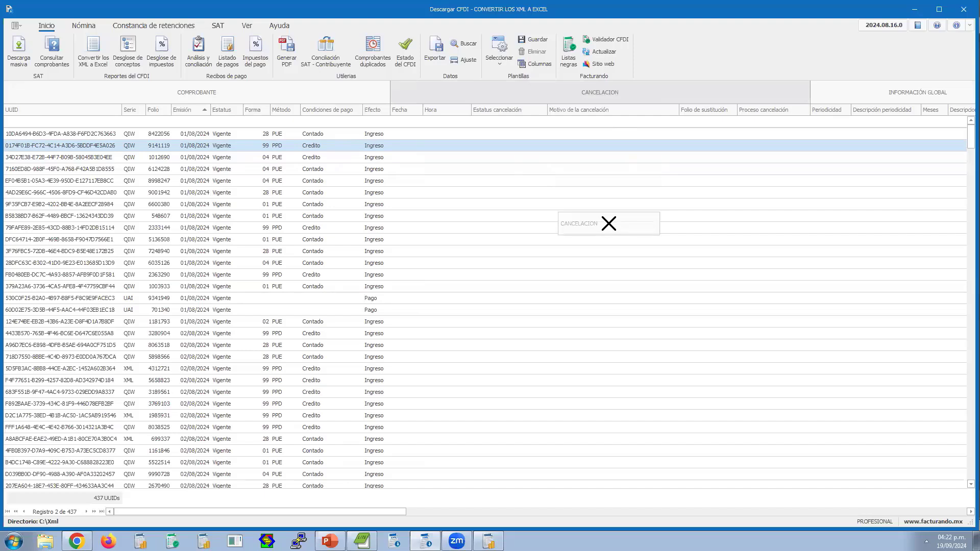
{"action": "left_click_drag", "start_coordinate": [608, 224], "coordinate": [608, 223]}
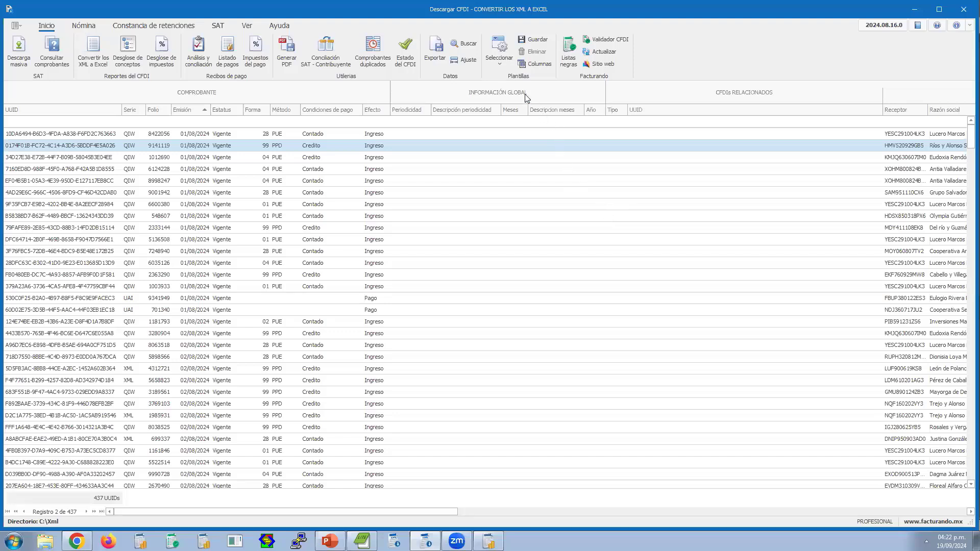
{"action": "left_click_drag", "start_coordinate": [525, 95], "coordinate": [528, 219]}
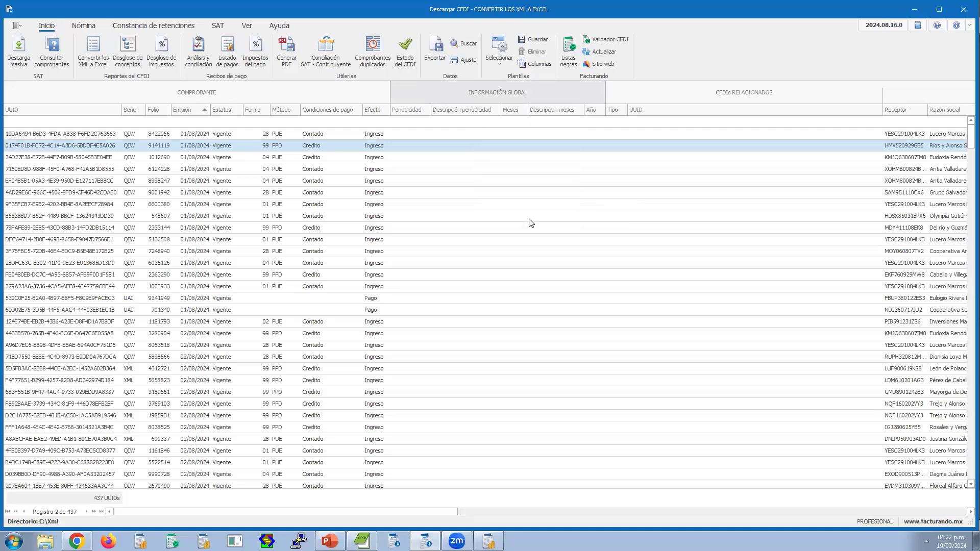
{"action": "left_click_drag", "start_coordinate": [546, 98], "coordinate": [547, 201]}
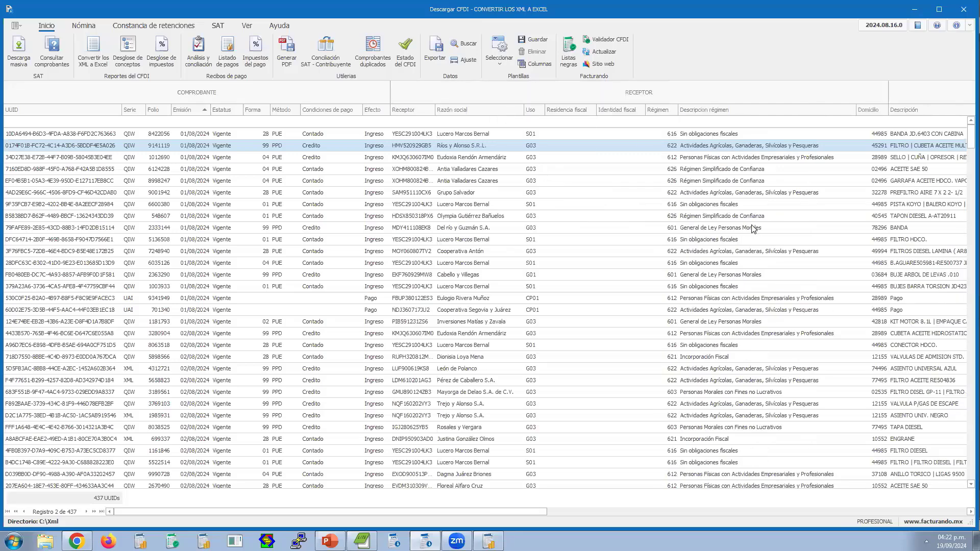
Step: Remove the Residencia fiscal, Identidad fiscal, Régimen and Descripcion régimen columns from the Receptor band
{"action": "left_click_drag", "start_coordinate": [578, 111], "coordinate": [584, 194]}
{"action": "left_click_drag", "start_coordinate": [584, 112], "coordinate": [579, 163]}
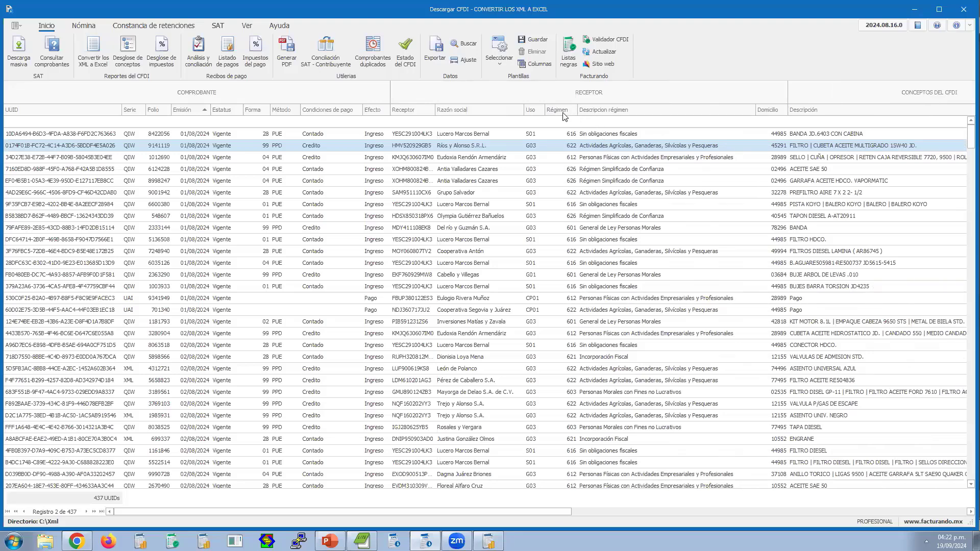
{"action": "left_click_drag", "start_coordinate": [559, 109], "coordinate": [569, 173]}
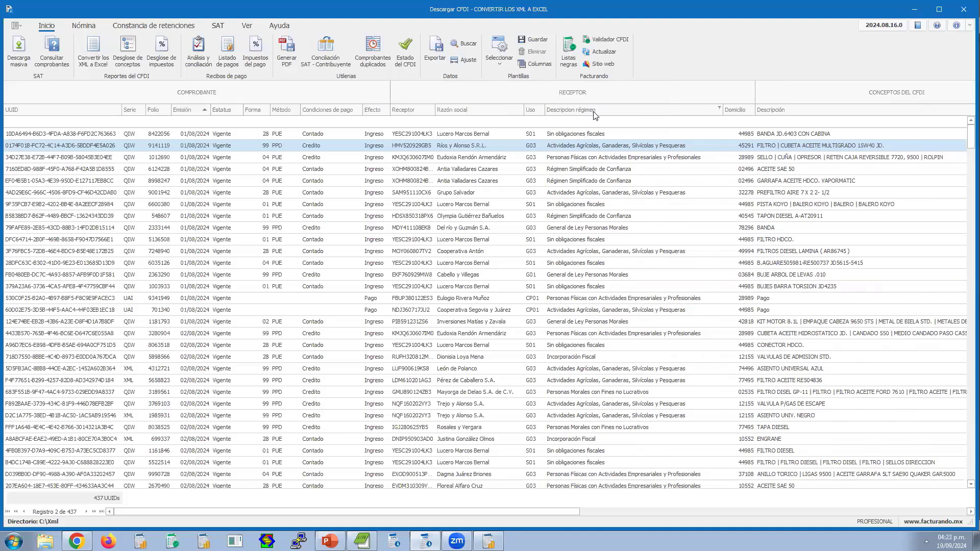
{"action": "left_click_drag", "start_coordinate": [593, 111], "coordinate": [593, 181]}
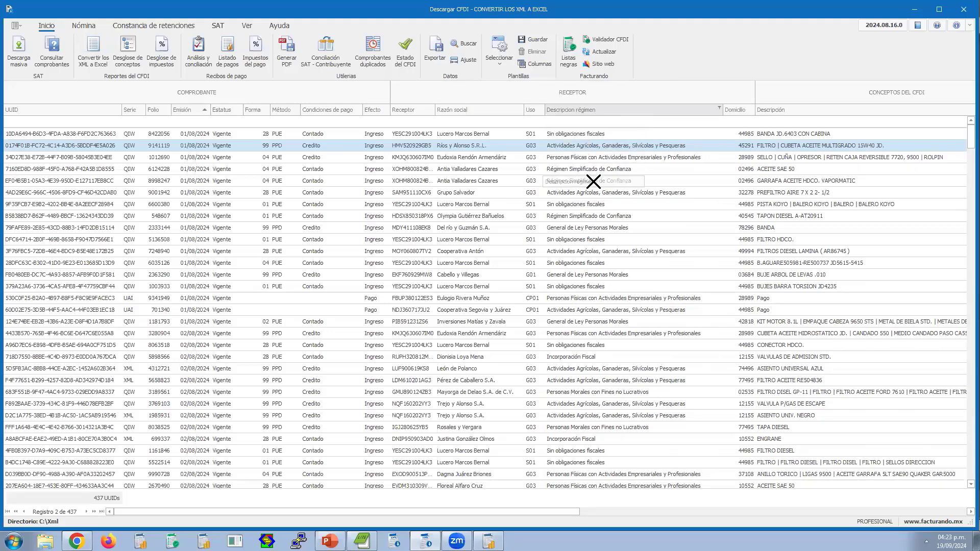
{"action": "left_click_drag", "start_coordinate": [592, 181], "coordinate": [599, 178]}
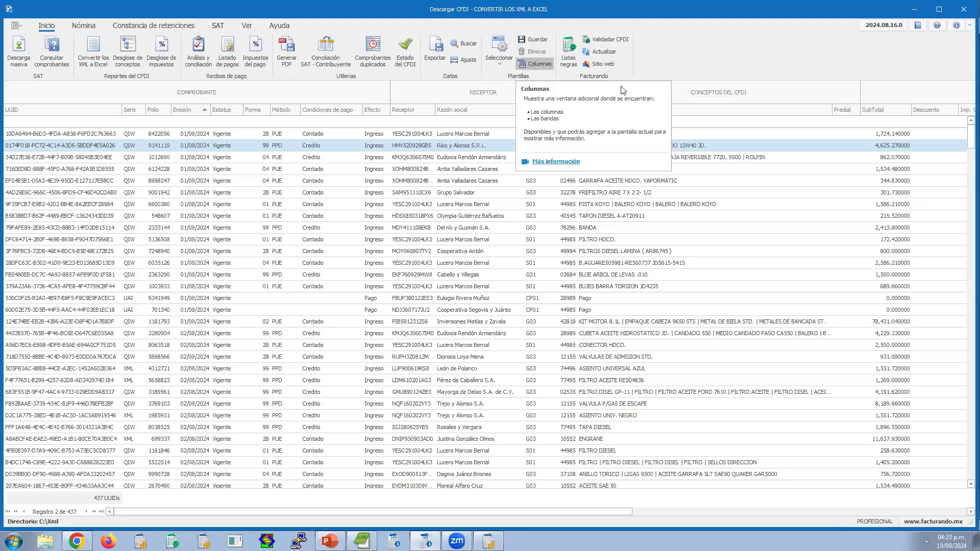
Step: Open the column customization list, enlarge it and search the available columns for "Ré"
{"action": "left_click", "coordinate": [536, 66]}
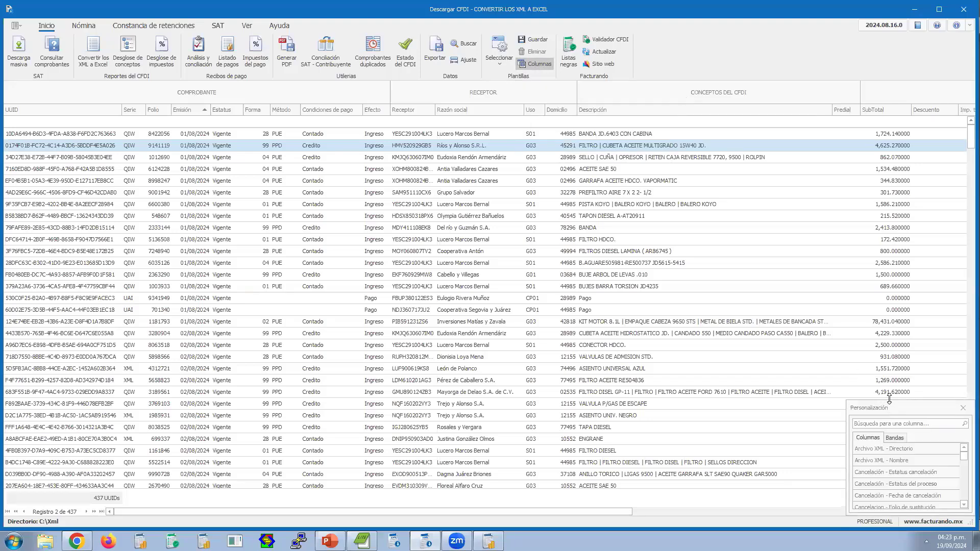
{"action": "left_click_drag", "start_coordinate": [889, 399], "coordinate": [888, 224]}
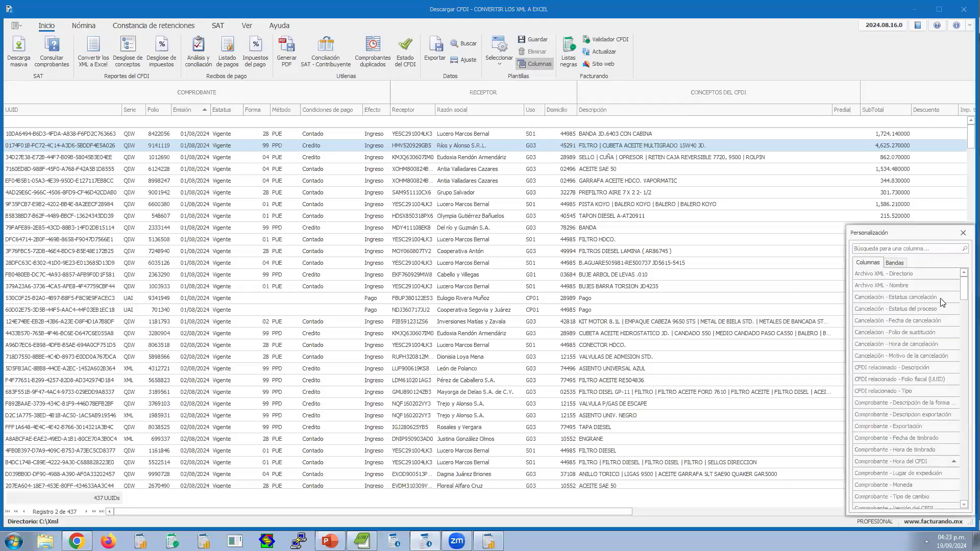
{"action": "left_click_drag", "start_coordinate": [964, 292], "coordinate": [968, 261]}
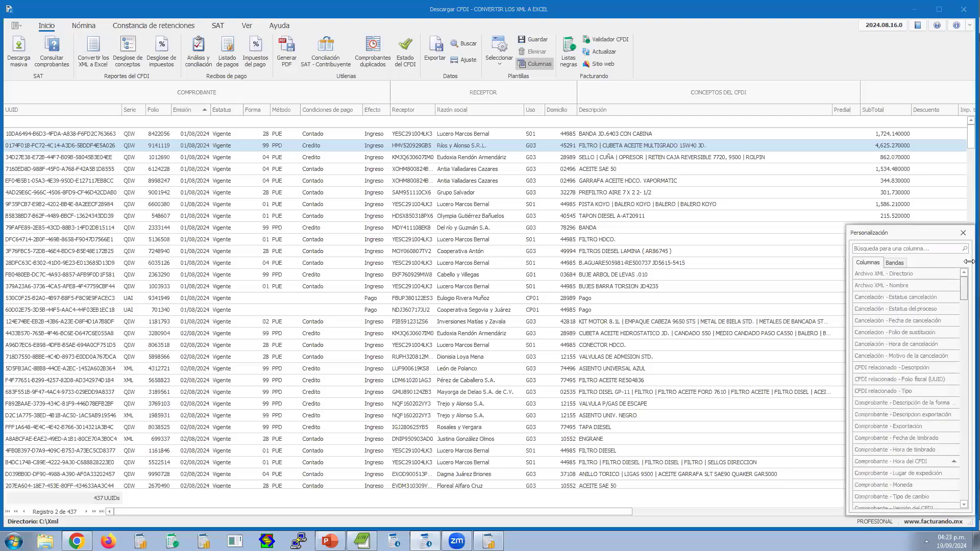
{"action": "left_click", "coordinate": [920, 249]}
{"action": "type", "text": "Re"}
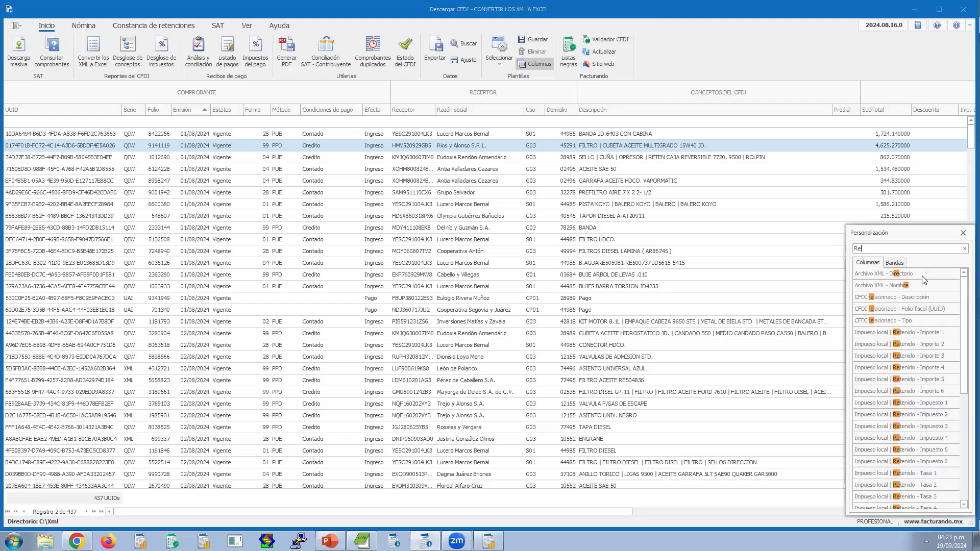
{"action": "type", "text": "g"}
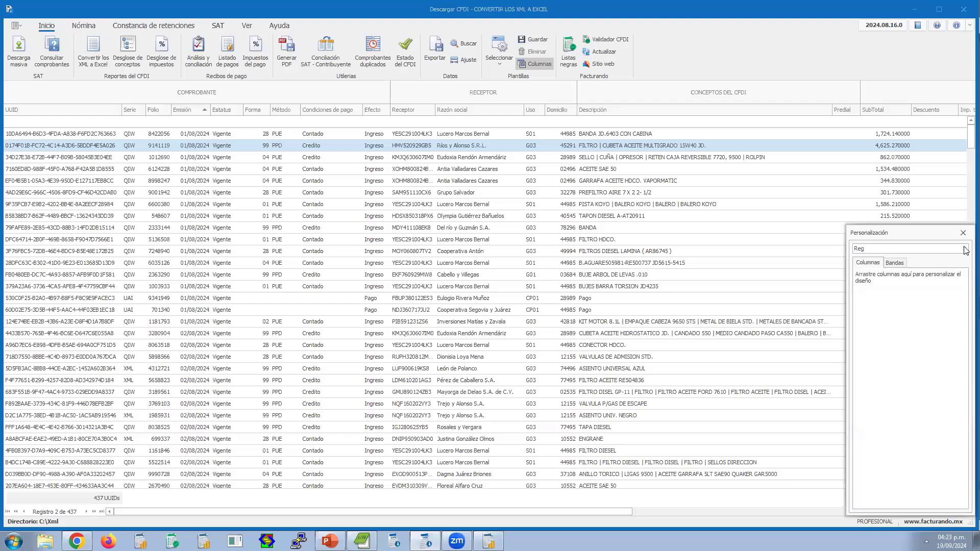
{"action": "key", "text": "BackSpace"}
{"action": "key", "text": "BackSpace"}
{"action": "type", "text": "é"}
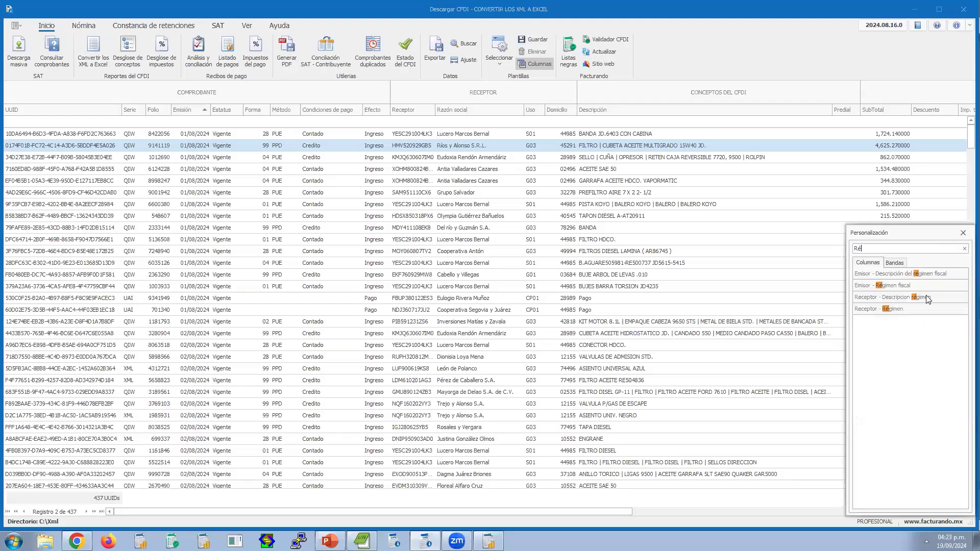
Step: Add the Receptor's Régimen column back to the report and place it first in the Receptor band
{"action": "left_click", "coordinate": [871, 308]}
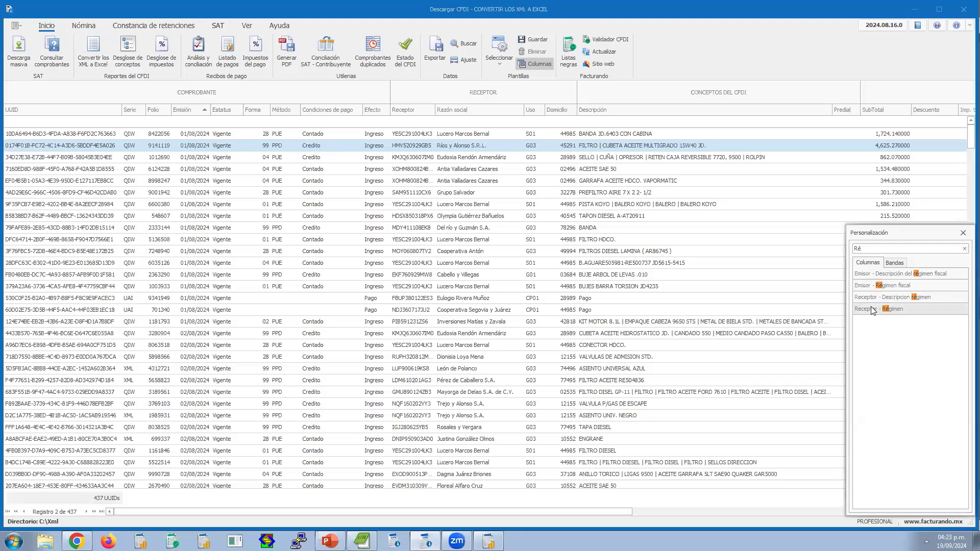
{"action": "left_click_drag", "start_coordinate": [872, 310], "coordinate": [574, 114]}
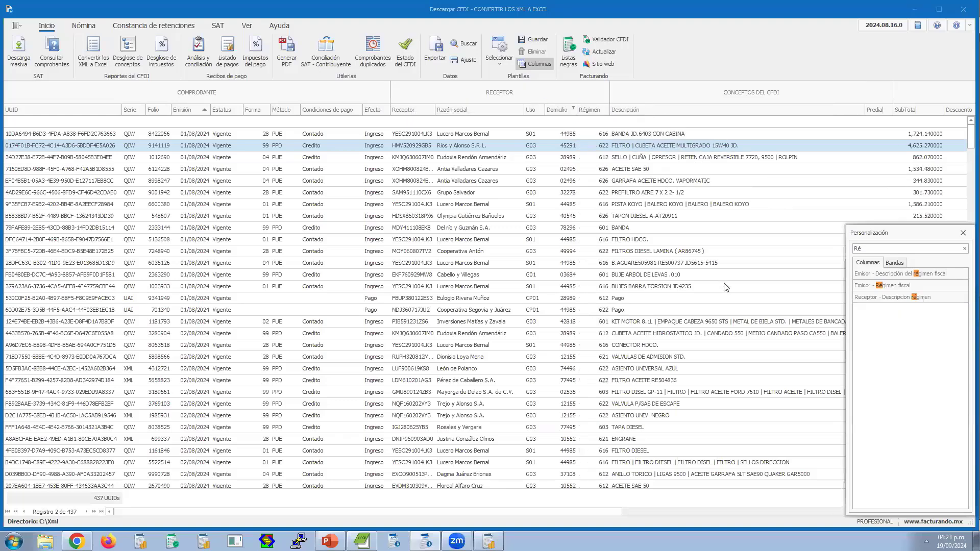
{"action": "left_click", "coordinate": [963, 233]}
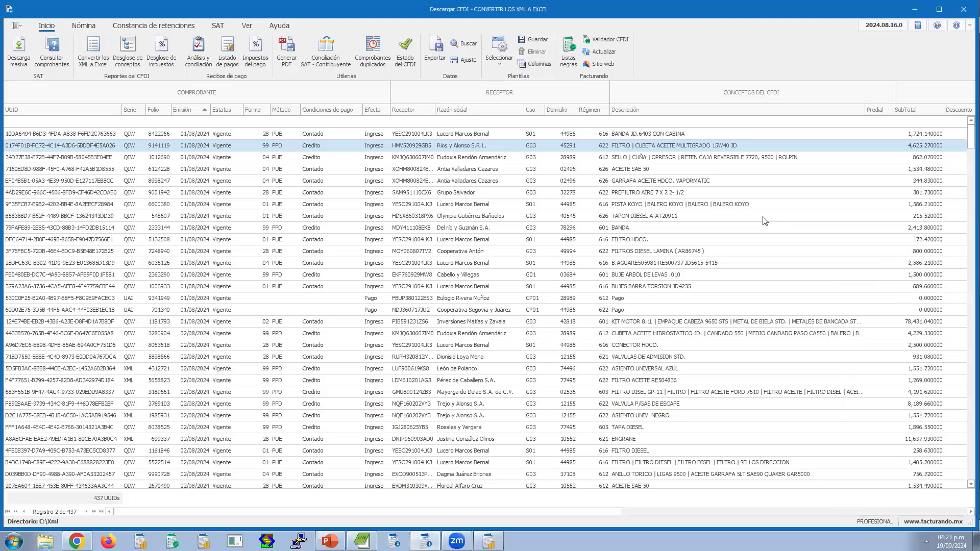
{"action": "left_click_drag", "start_coordinate": [587, 110], "coordinate": [394, 109]}
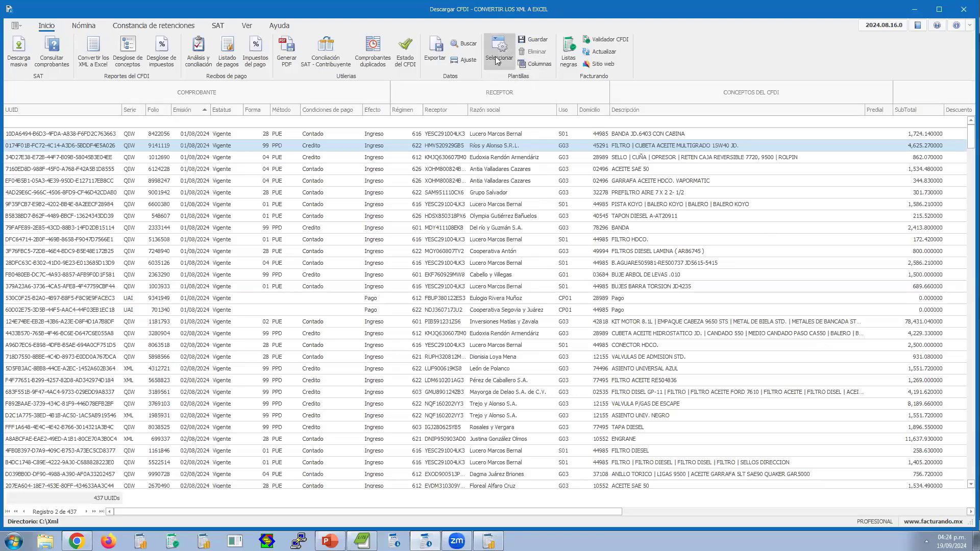
Step: Save the current column layout as a template named "Prueba para demo"
{"action": "left_click", "coordinate": [544, 40]}
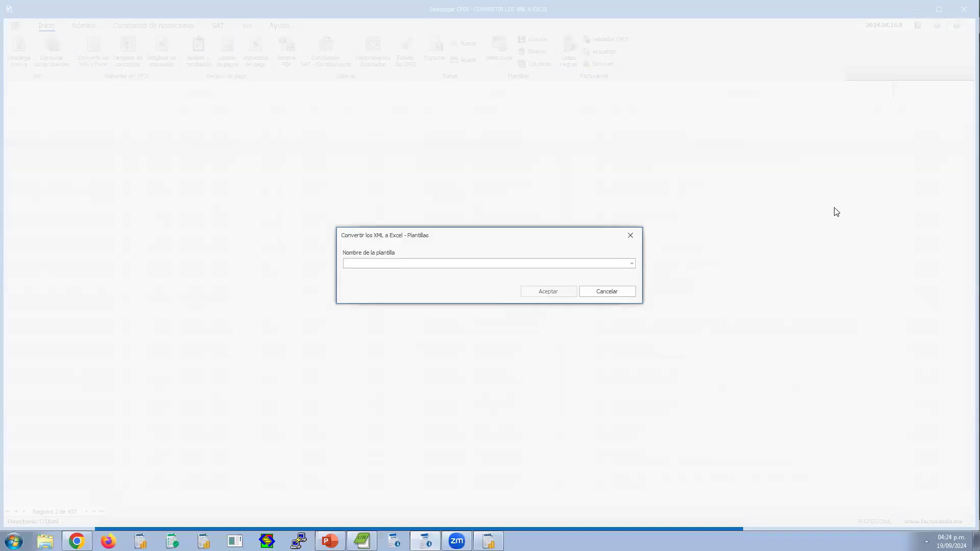
{"action": "type", "text": "Prueba para demo"}
{"action": "left_click", "coordinate": [559, 292]}
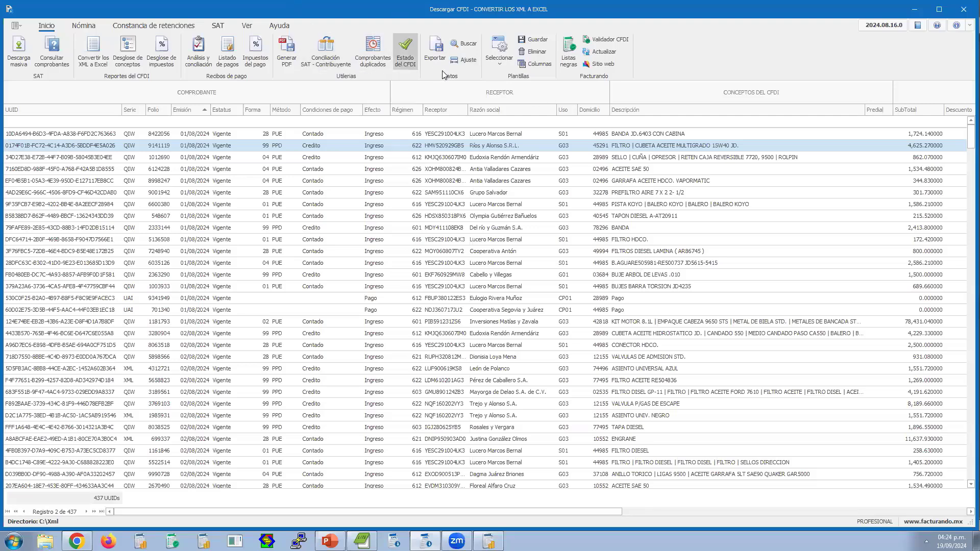
Step: Apply the "Todas las columnas" template and switch back to the "Prueba para demo" template
{"action": "left_click", "coordinate": [500, 66]}
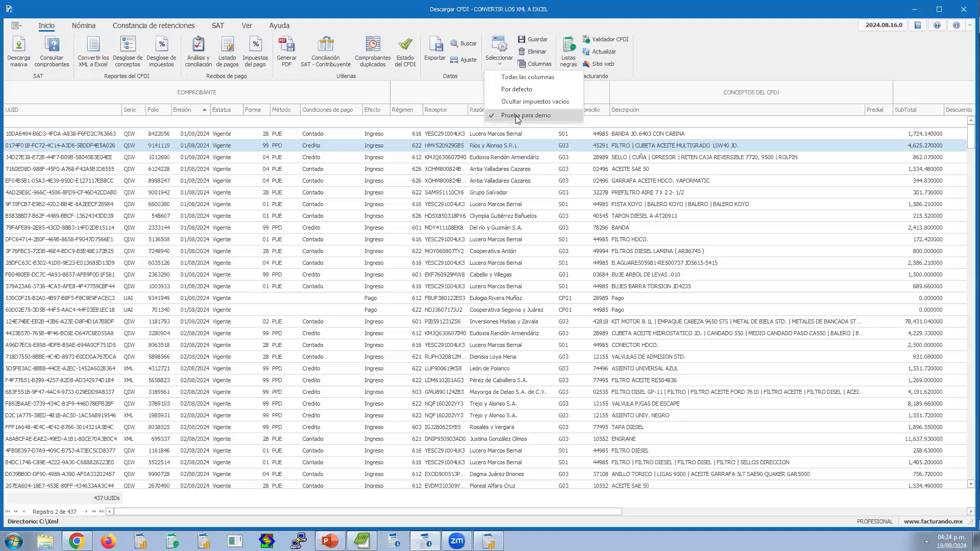
{"action": "left_click", "coordinate": [522, 81]}
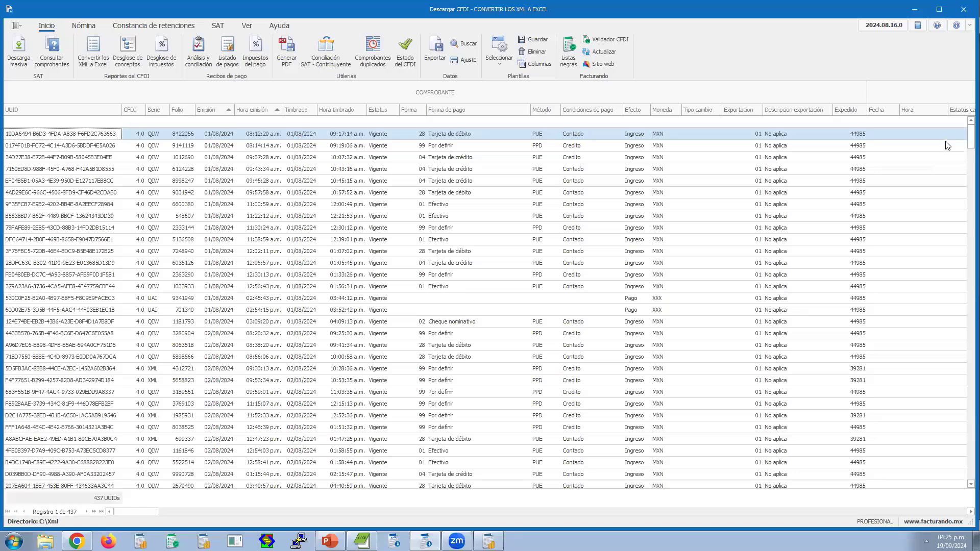
{"action": "left_click", "coordinate": [499, 64]}
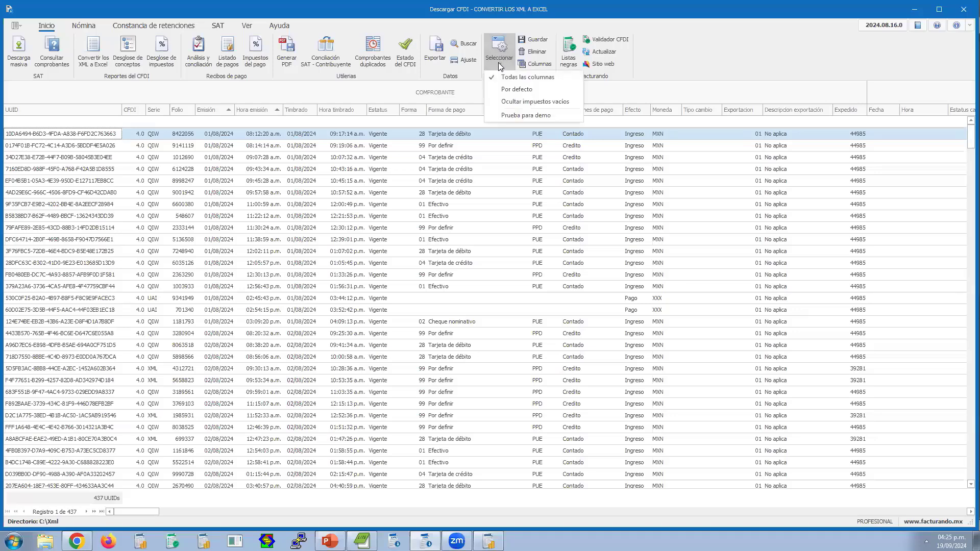
{"action": "left_click", "coordinate": [525, 117]}
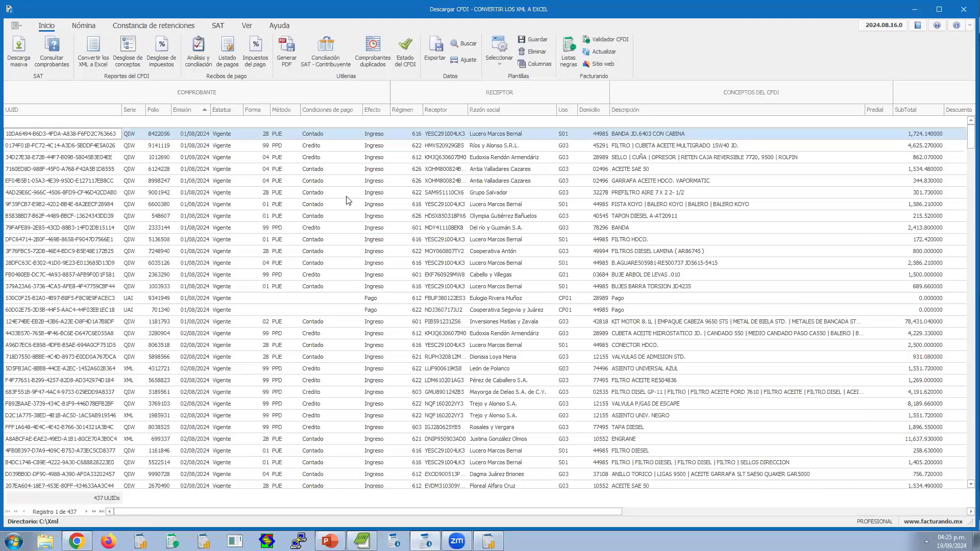
{"action": "left_click", "coordinate": [353, 171]}
{"action": "left_click", "coordinate": [361, 215]}
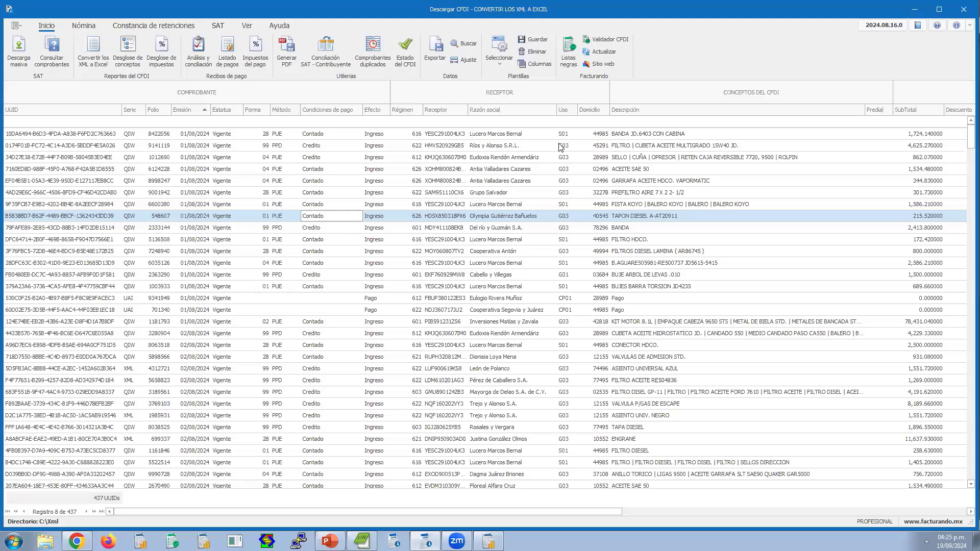
Step: Remove Régimen, Uso, Domicilio and the Conceptos del CFDI band, and place the Receptor band before Comprobante
{"action": "left_click_drag", "start_coordinate": [410, 115], "coordinate": [447, 206]}
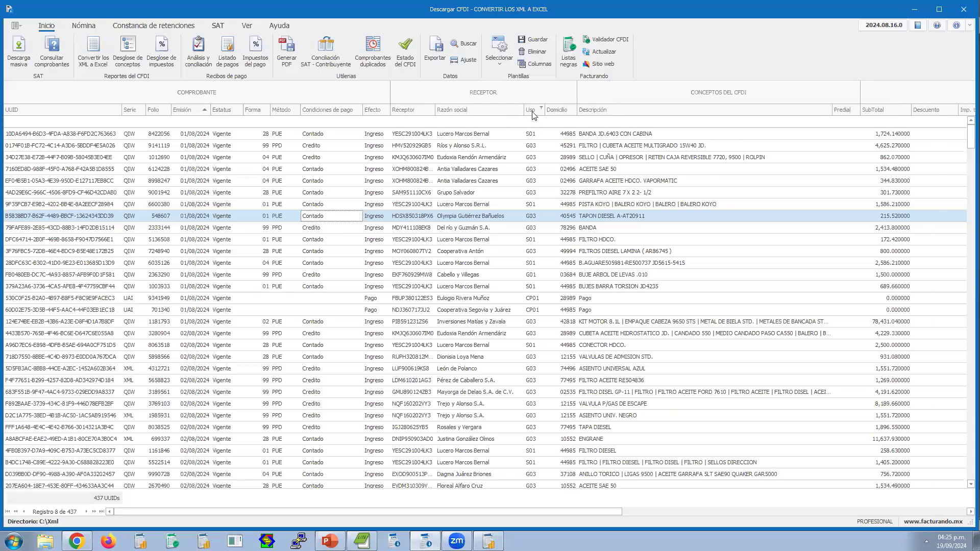
{"action": "left_click_drag", "start_coordinate": [532, 112], "coordinate": [511, 255]}
{"action": "left_click_drag", "start_coordinate": [540, 116], "coordinate": [566, 240]}
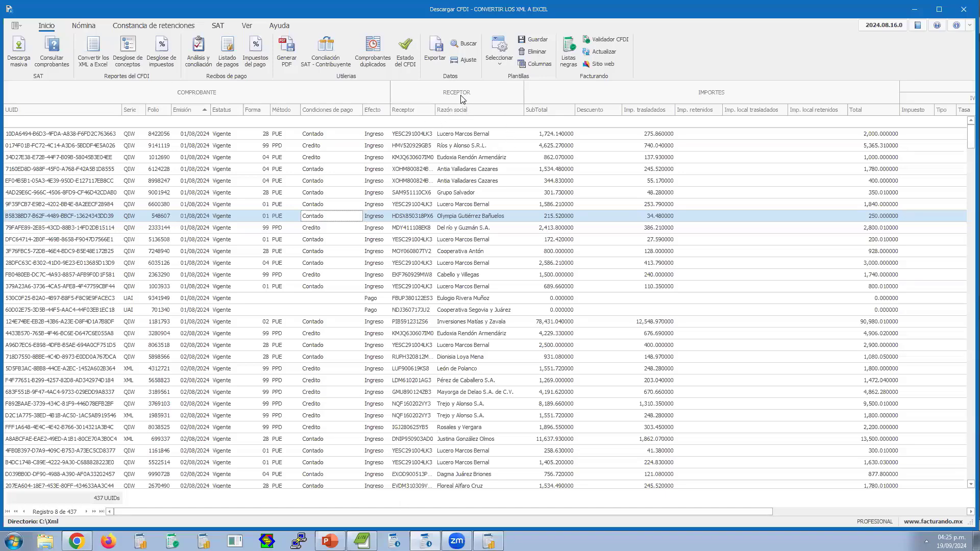
{"action": "left_click_drag", "start_coordinate": [459, 94], "coordinate": [69, 97]}
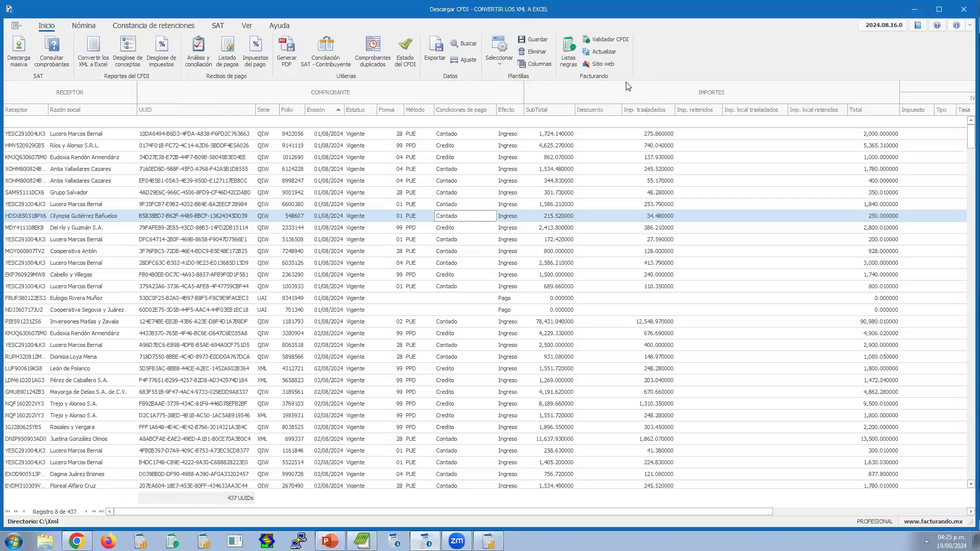
Step: Save the modified layout as a new template named "Prueba para demo II"
{"action": "left_click", "coordinate": [537, 39]}
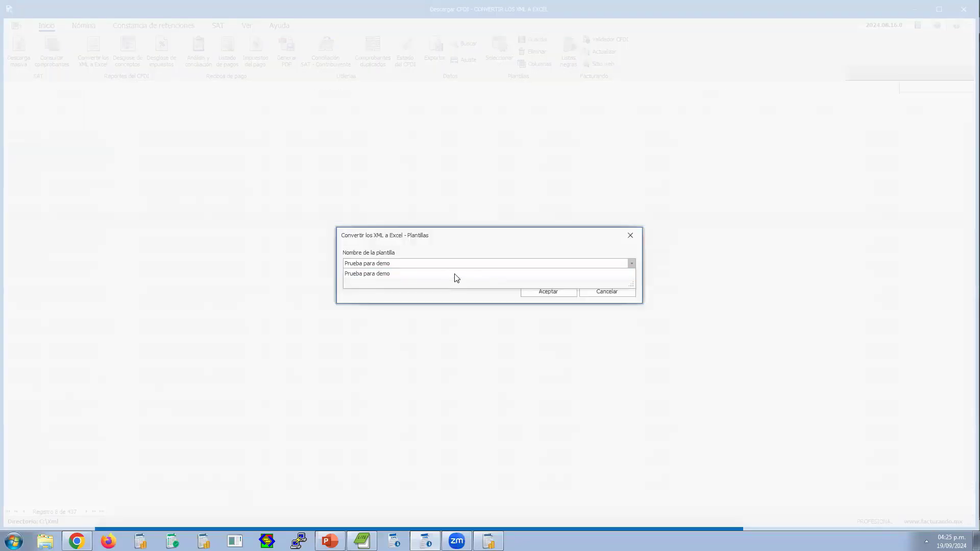
{"action": "left_click", "coordinate": [529, 237]}
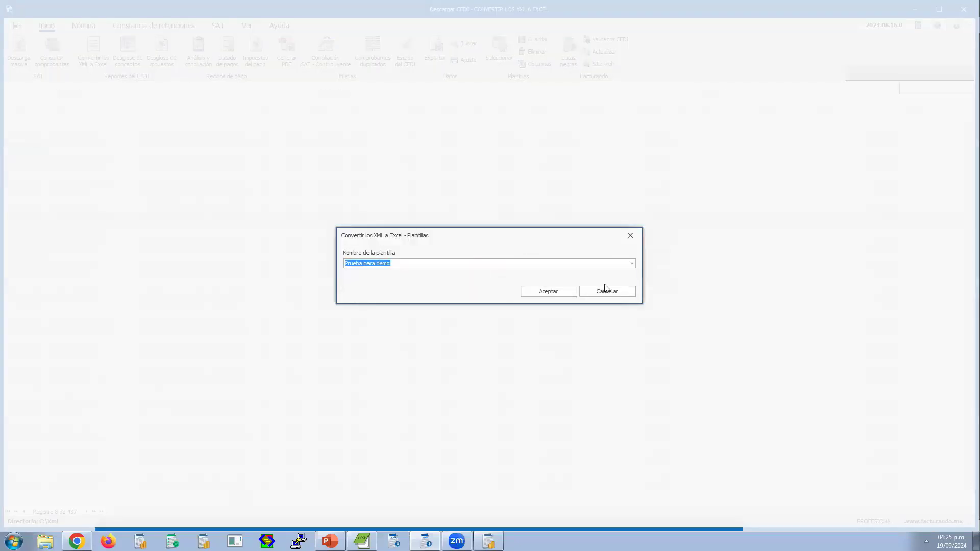
{"action": "key", "text": "End"}
{"action": "left_click", "coordinate": [538, 294]}
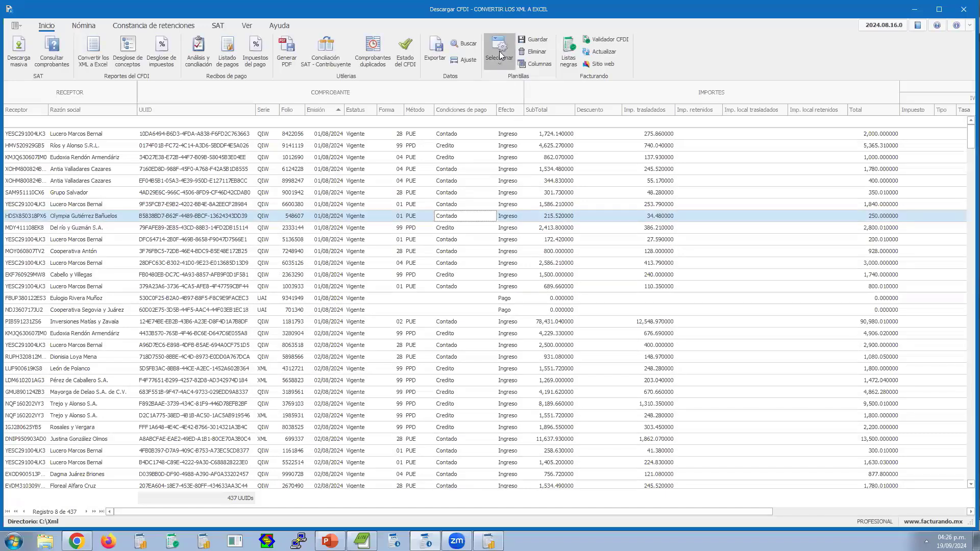
Step: Apply the "Prueba para demo" template and return to the "Prueba para demo II" template
{"action": "left_click", "coordinate": [497, 63]}
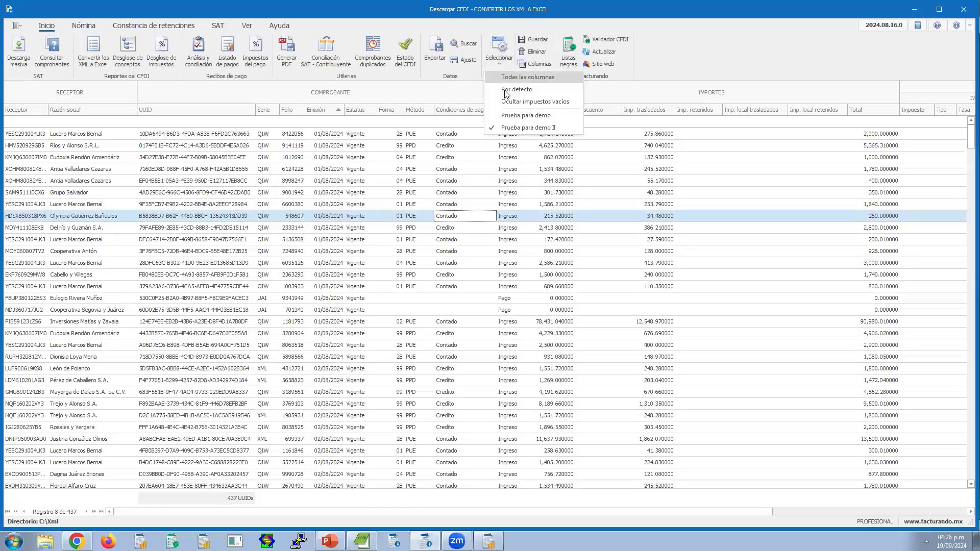
{"action": "left_click", "coordinate": [524, 117]}
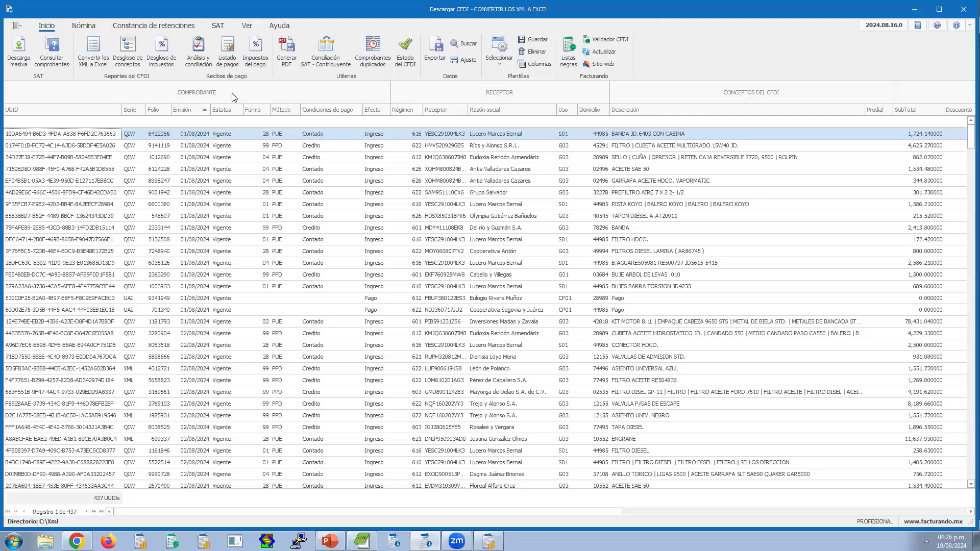
{"action": "left_click", "coordinate": [500, 69]}
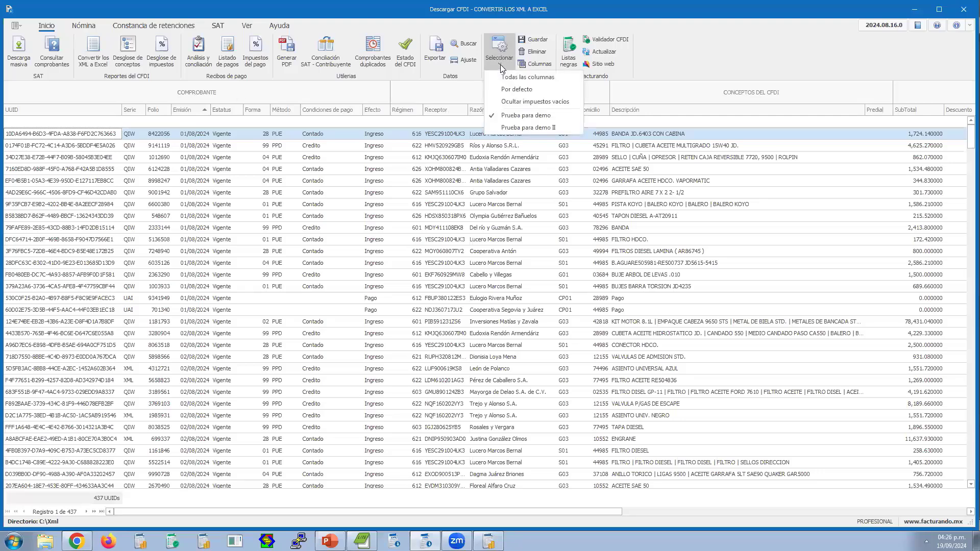
{"action": "left_click", "coordinate": [543, 126]}
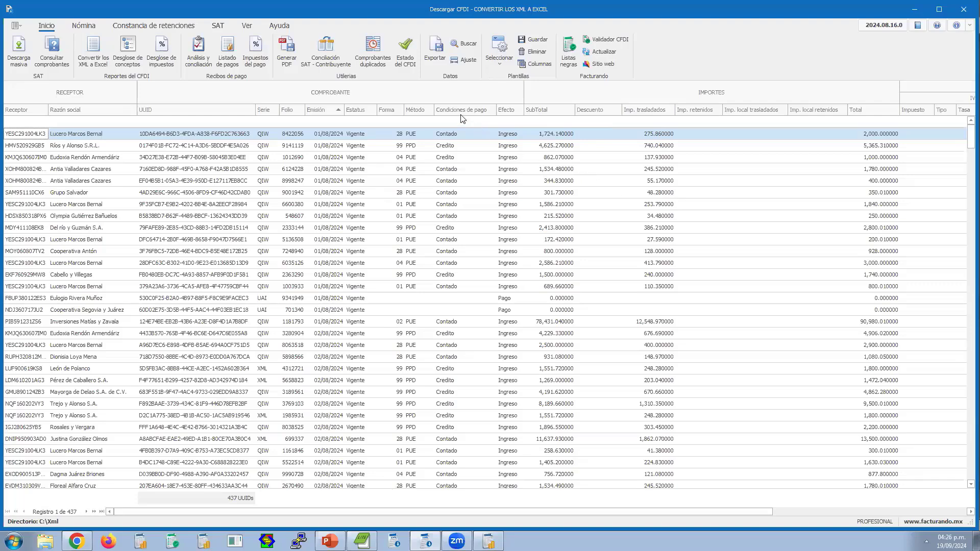
Step: Filter the Método column to PPD only, trying PUE as well, and look through the filtered rows
{"action": "left_click", "coordinate": [430, 110]}
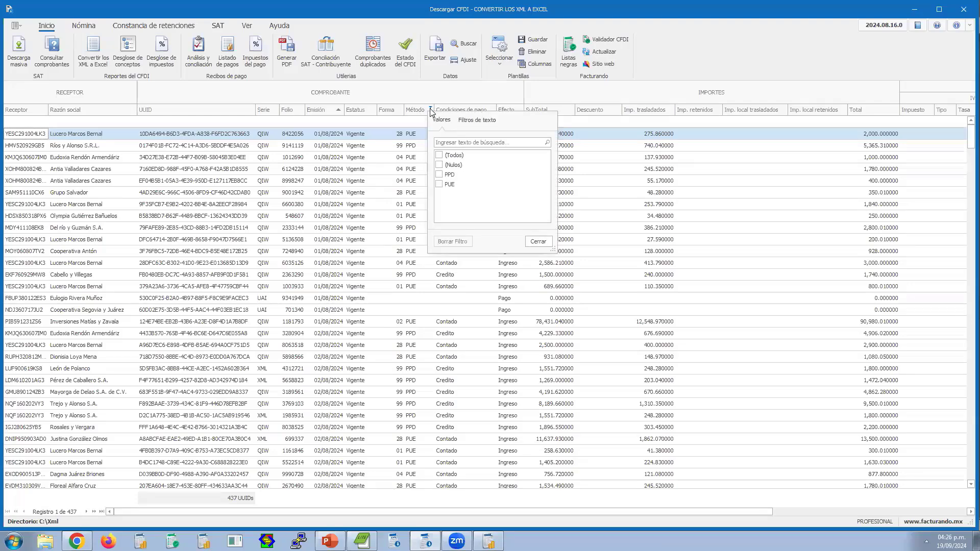
{"action": "left_click", "coordinate": [439, 185]}
{"action": "left_click", "coordinate": [441, 187]}
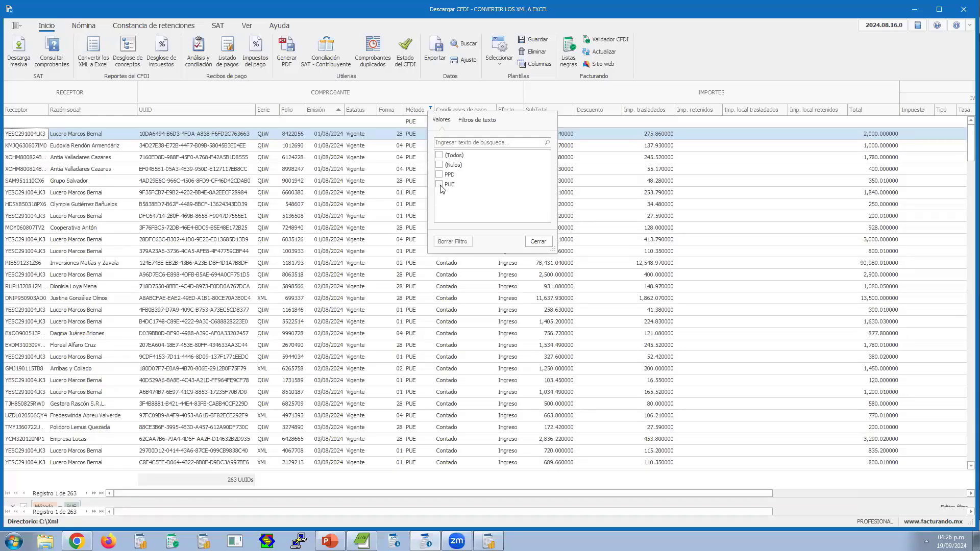
{"action": "left_click", "coordinate": [441, 176]}
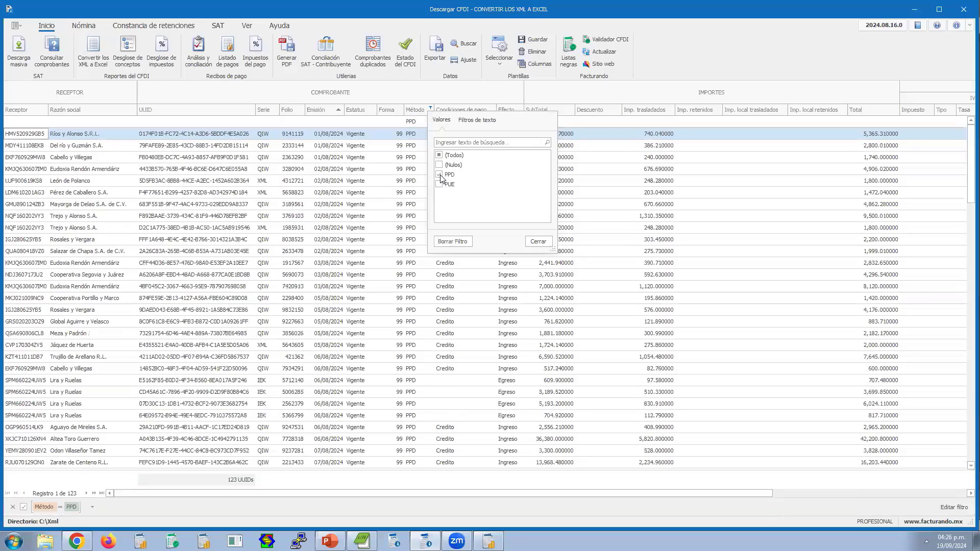
{"action": "left_click", "coordinate": [440, 185]}
{"action": "left_click", "coordinate": [441, 175]}
{"action": "left_click", "coordinate": [440, 185]}
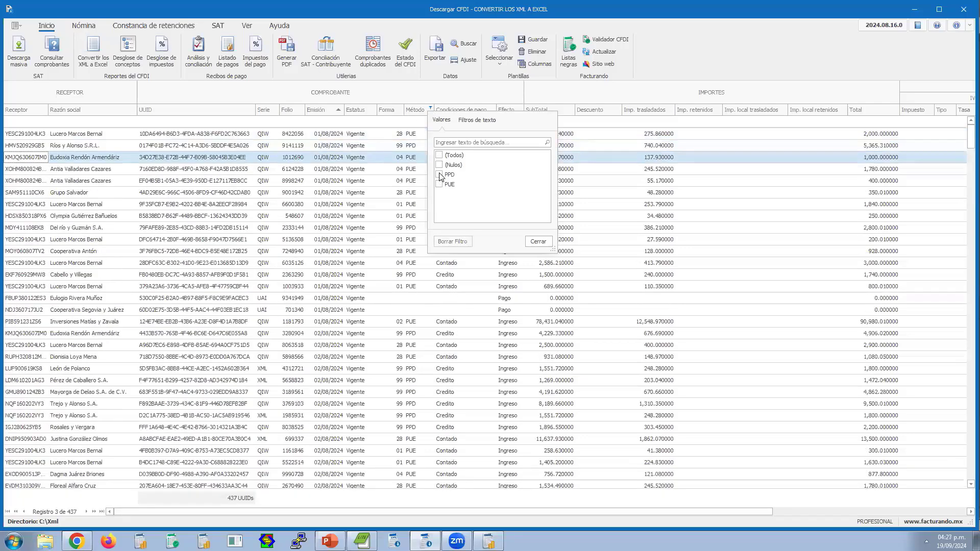
{"action": "left_click", "coordinate": [442, 176]}
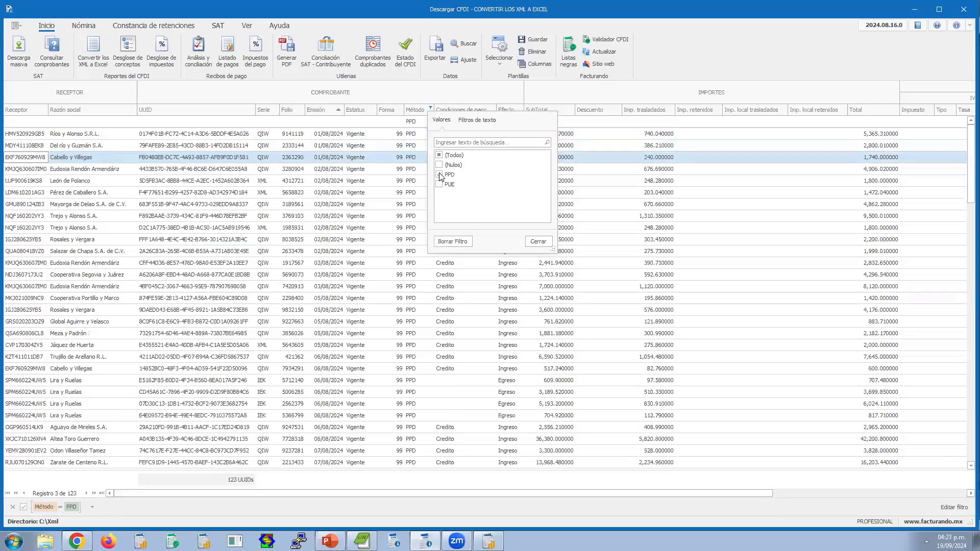
{"action": "left_click", "coordinate": [540, 242]}
{"action": "scroll", "coordinate": [413, 283], "scroll_direction": "down", "scroll_amount": 7}
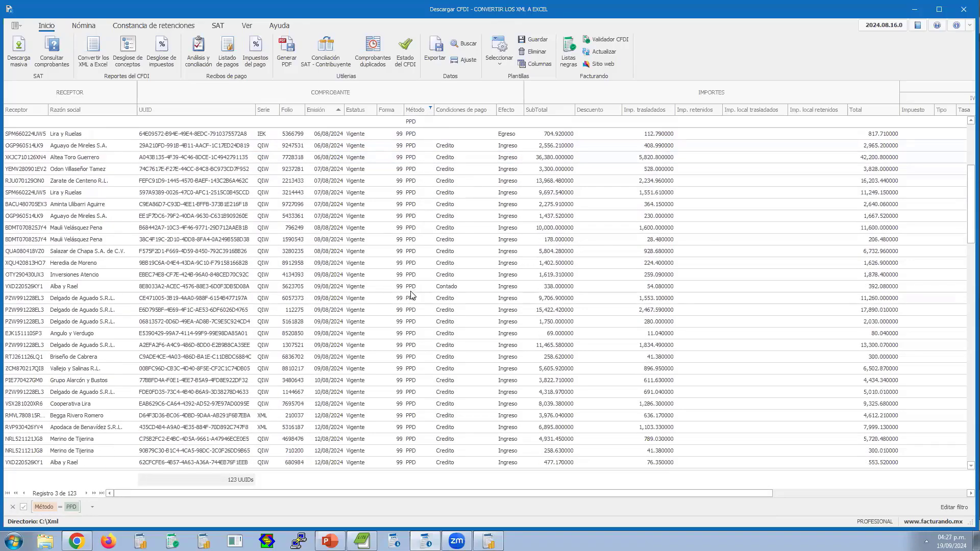
{"action": "scroll", "coordinate": [412, 297], "scroll_direction": "up", "scroll_amount": 3}
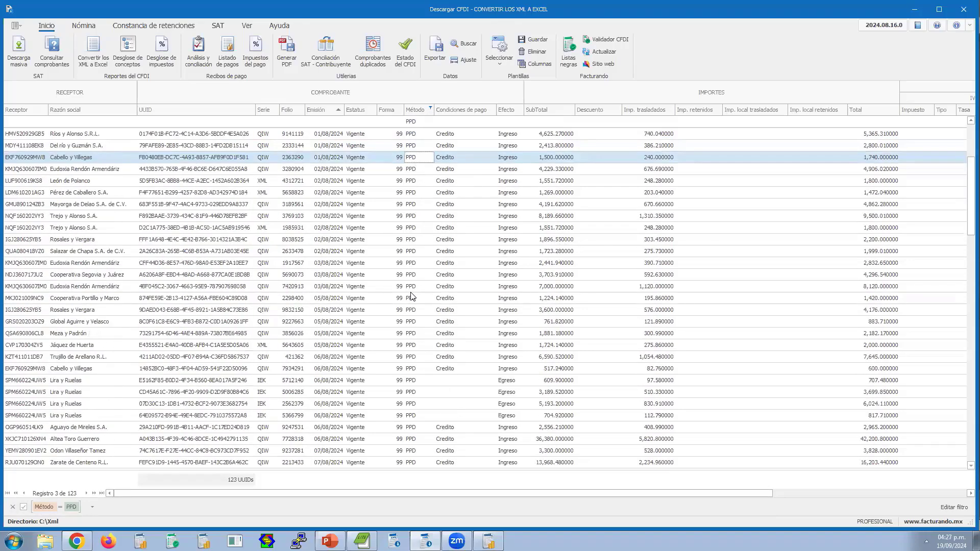
{"action": "left_click", "coordinate": [424, 218]}
{"action": "left_click", "coordinate": [422, 179]}
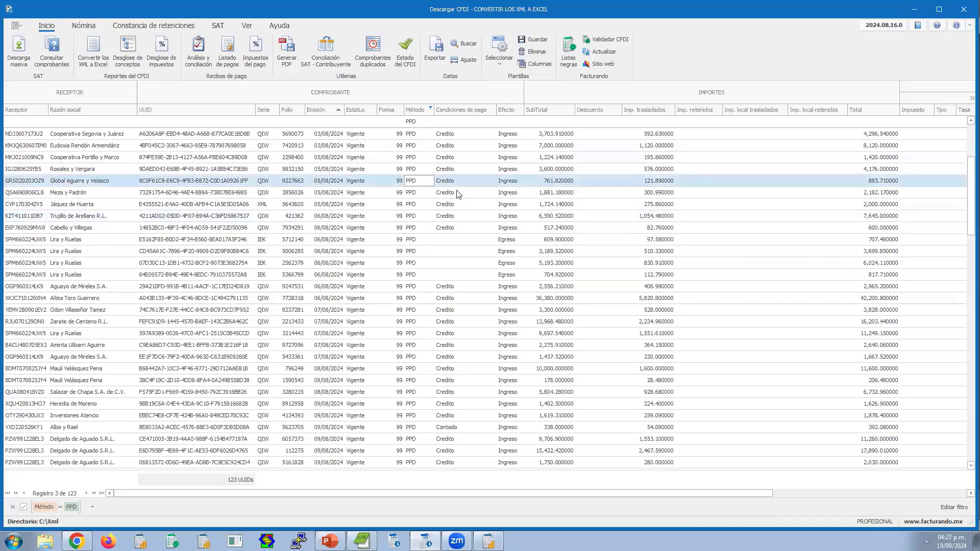
Step: Switch the Método column filter from PPD to PUE only and look over the filtered rows
{"action": "left_click", "coordinate": [430, 108]}
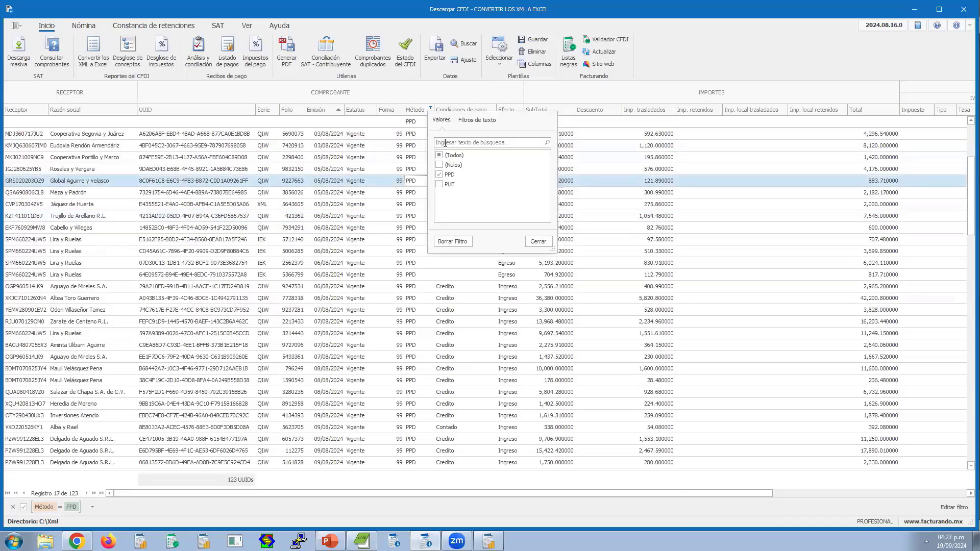
{"action": "left_click", "coordinate": [440, 174]}
{"action": "left_click", "coordinate": [440, 185]}
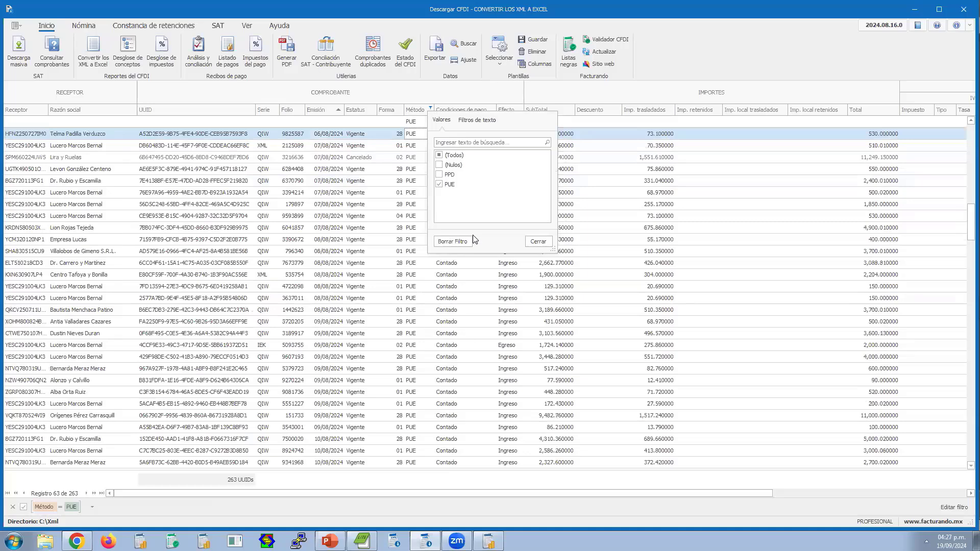
{"action": "left_click", "coordinate": [533, 244]}
{"action": "scroll", "coordinate": [477, 321], "scroll_direction": "up", "scroll_amount": 1}
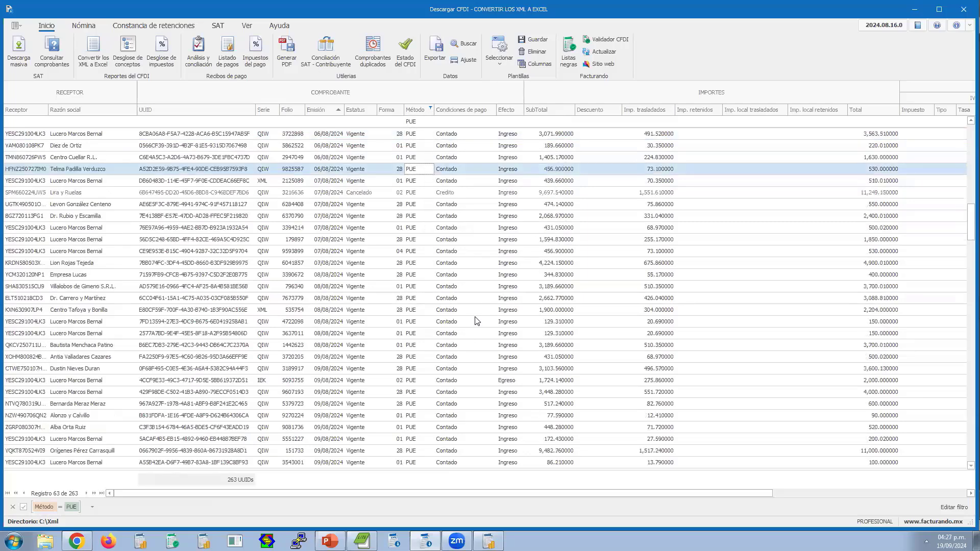
{"action": "scroll", "coordinate": [477, 321], "scroll_direction": "up", "scroll_amount": 9}
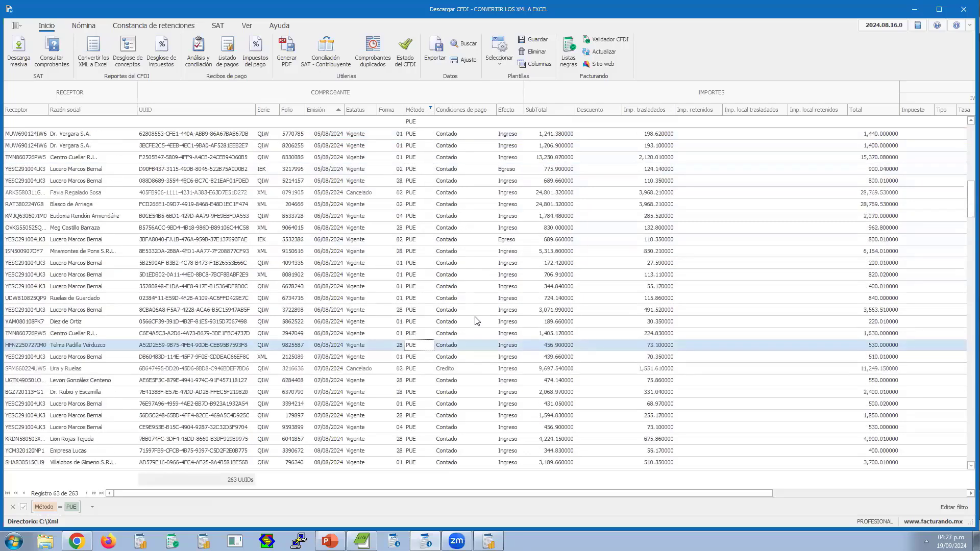
Step: Add a filter on the Emisión column limited to 5 August 2024
{"action": "left_click", "coordinate": [340, 109]}
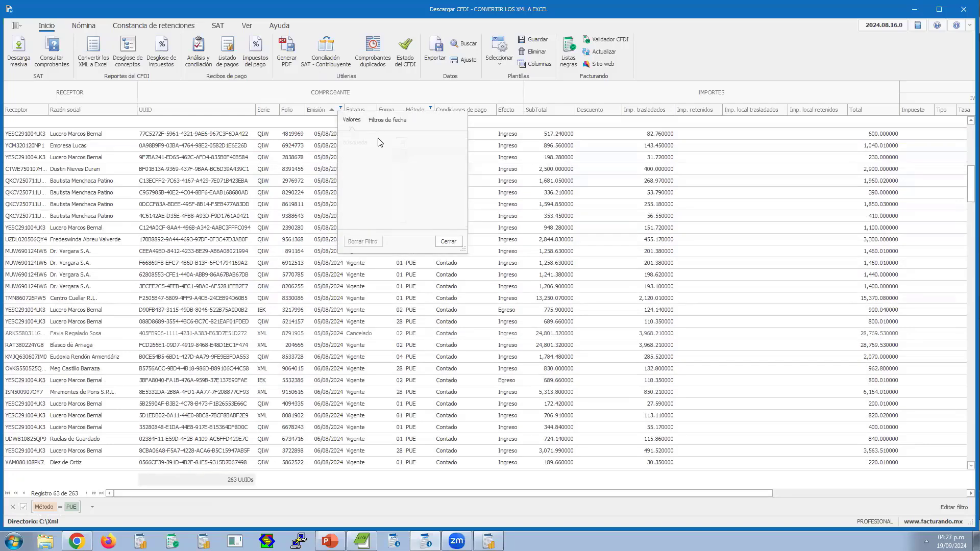
{"action": "left_click", "coordinate": [361, 174]}
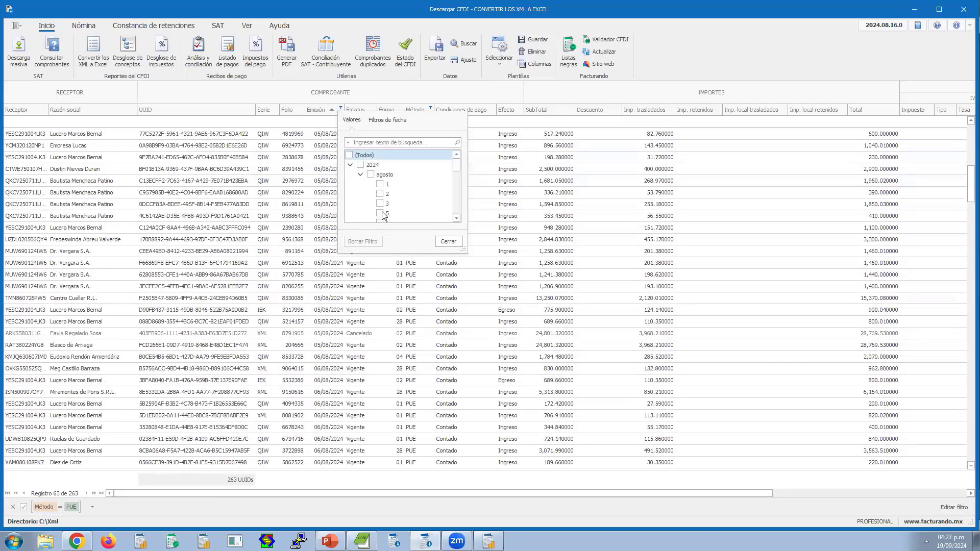
{"action": "left_click", "coordinate": [382, 213]}
{"action": "left_click", "coordinate": [447, 241]}
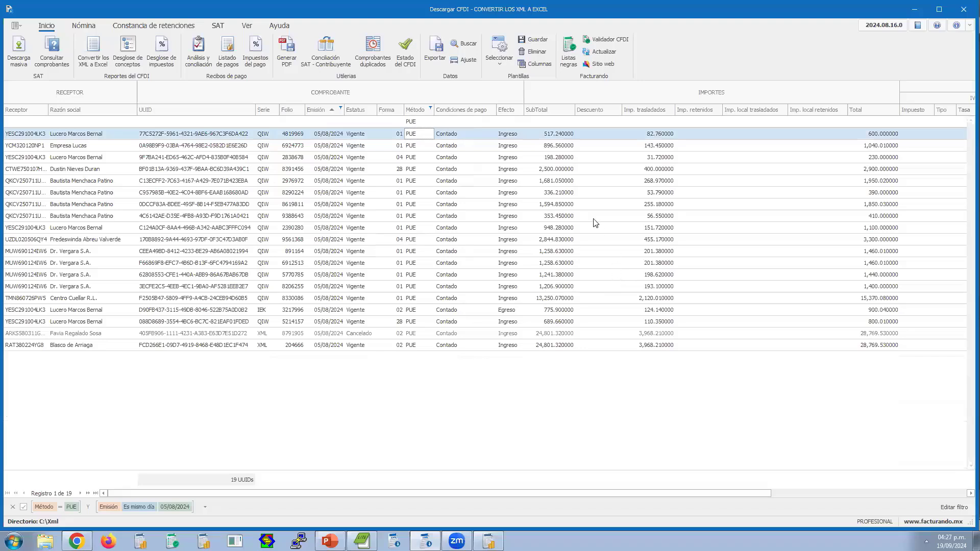
{"action": "left_click", "coordinate": [258, 194]}
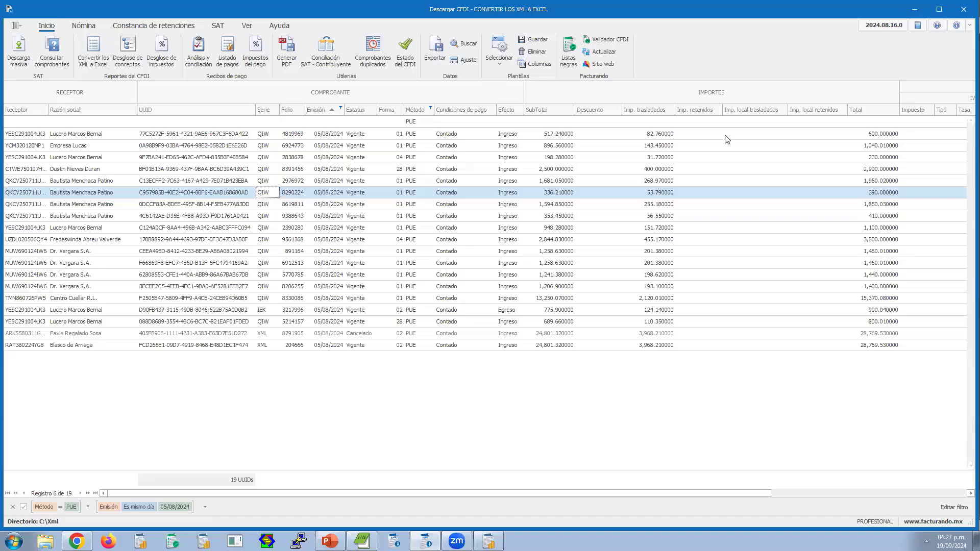
{"action": "left_click", "coordinate": [532, 54]}
{"action": "left_click", "coordinate": [394, 174]}
{"action": "left_click", "coordinate": [393, 183]}
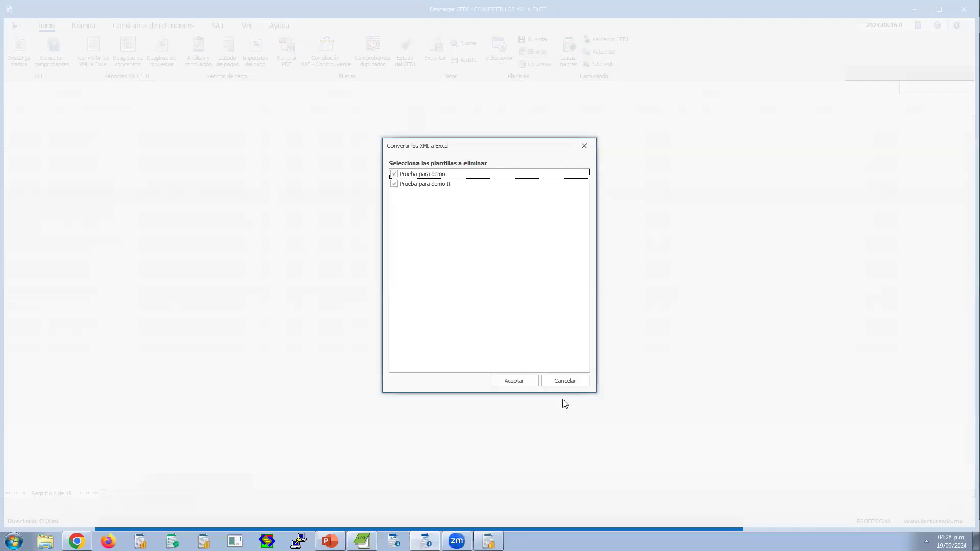
{"action": "left_click", "coordinate": [564, 381]}
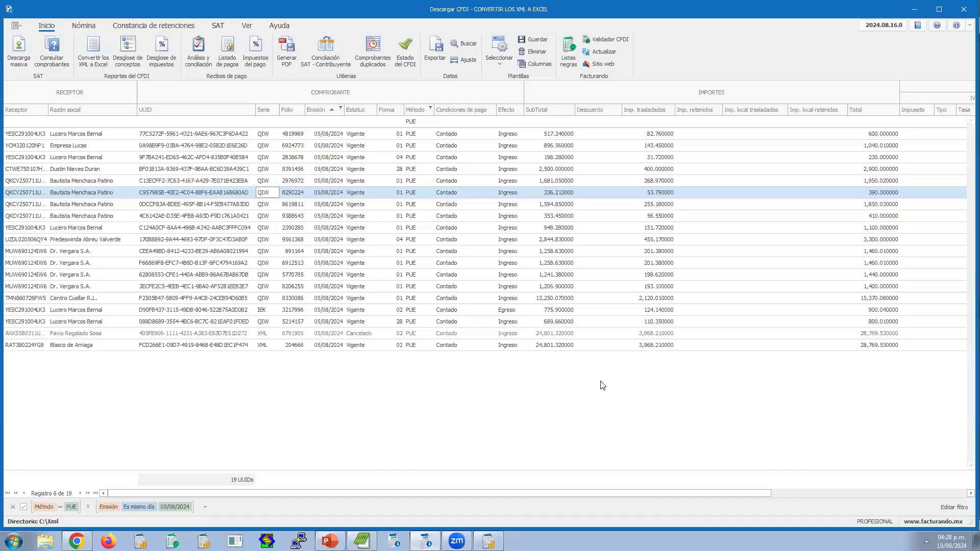
Step: Generate the Desglose de impuestos report for the Emitidos CFDIs dated 01/08/2024 to 31/08/2024 and examine its transferred tax columns
{"action": "left_click", "coordinate": [167, 53]}
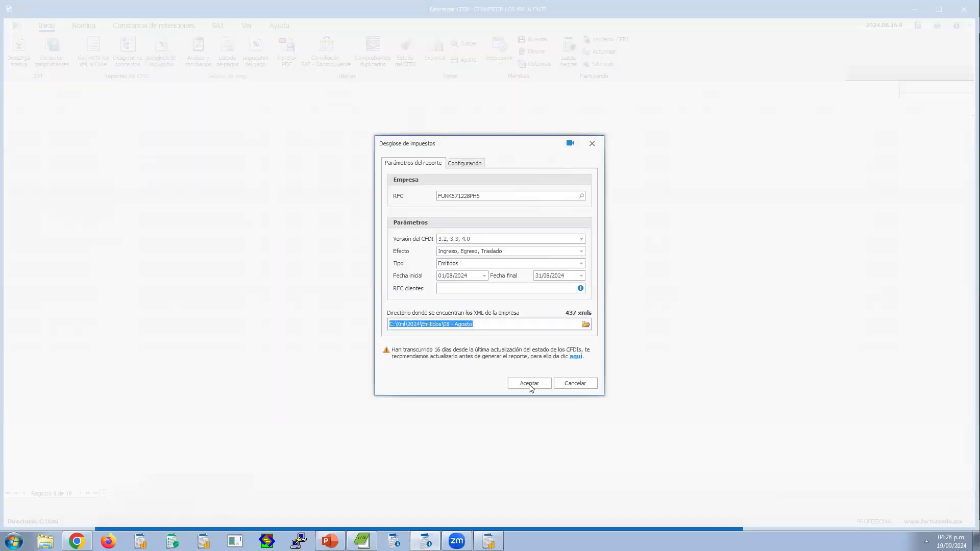
{"action": "left_click", "coordinate": [529, 384]}
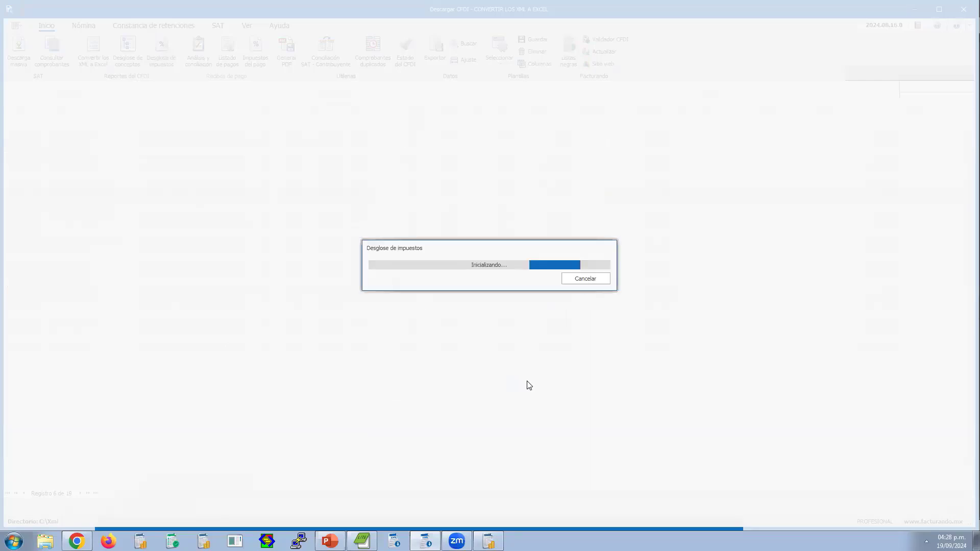
{"action": "left_click", "coordinate": [556, 331]}
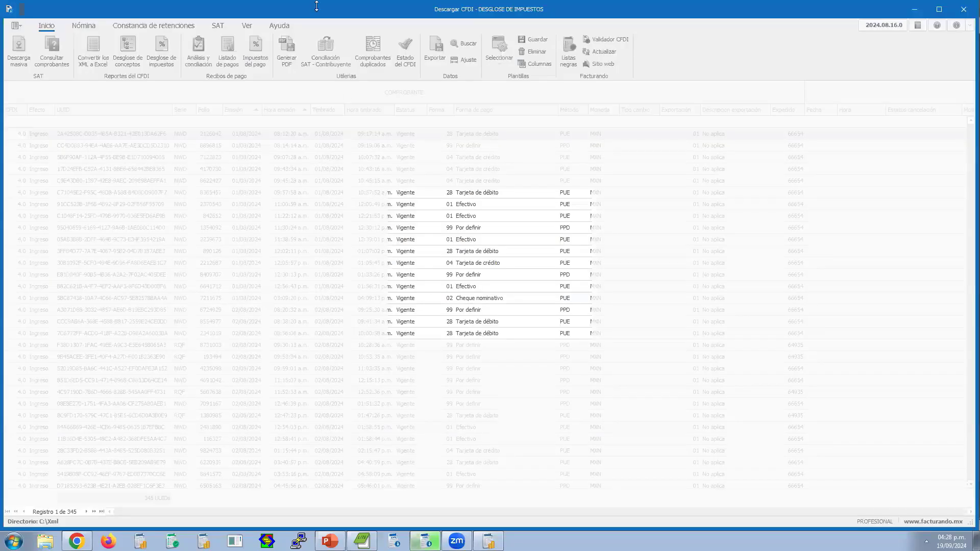
{"action": "left_click_drag", "start_coordinate": [416, 512], "coordinate": [934, 511]}
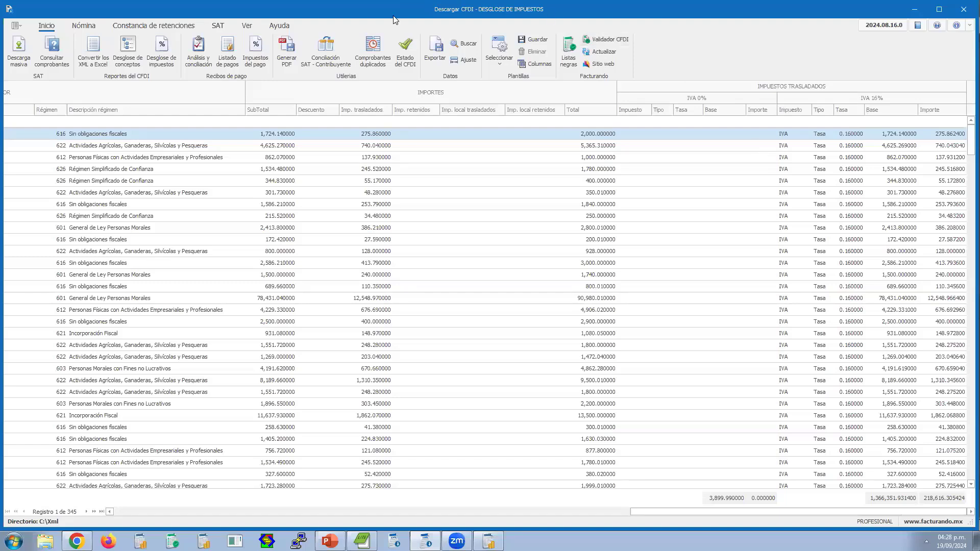
Step: Apply the "Todas las columnas" template to the tax report and look through the IVA and IEPS columns
{"action": "left_click", "coordinate": [501, 64]}
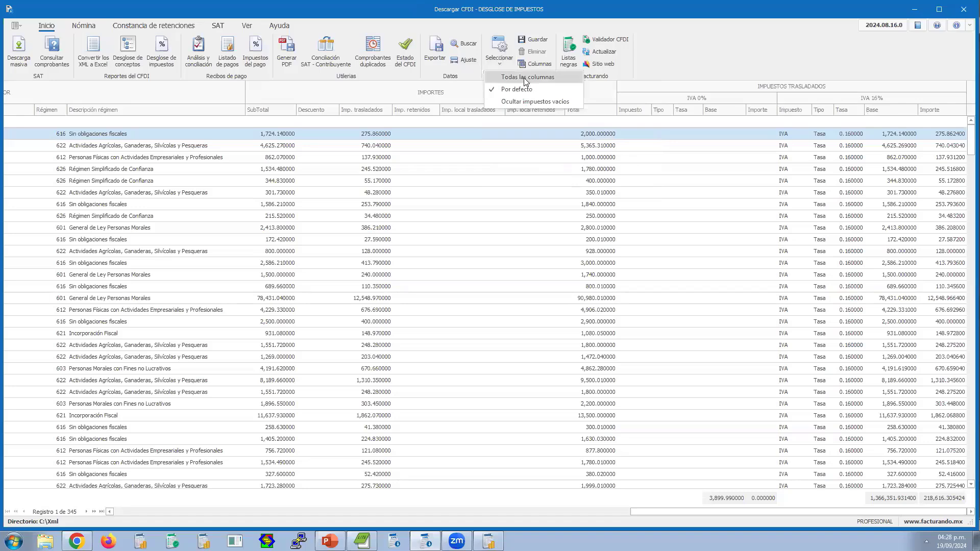
{"action": "left_click", "coordinate": [524, 78]}
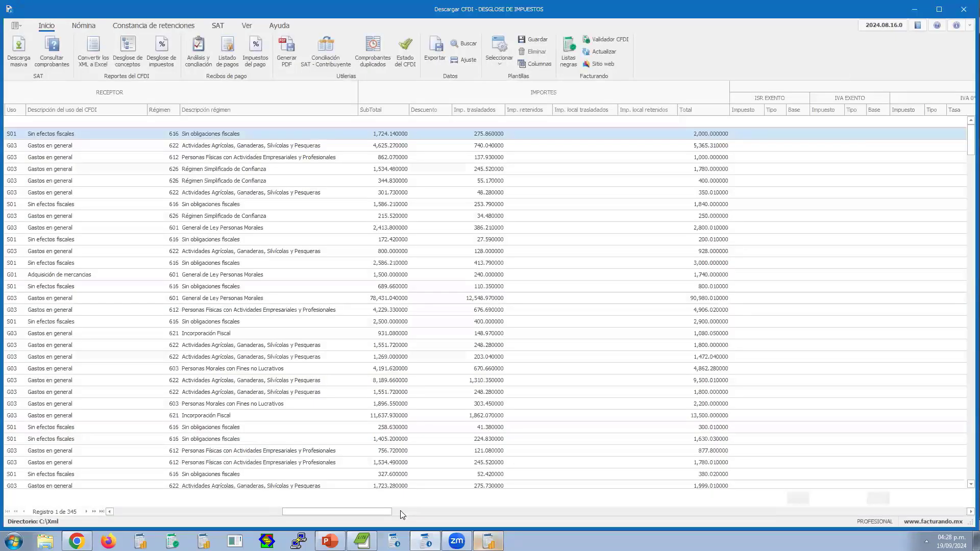
{"action": "left_click", "coordinate": [528, 512]}
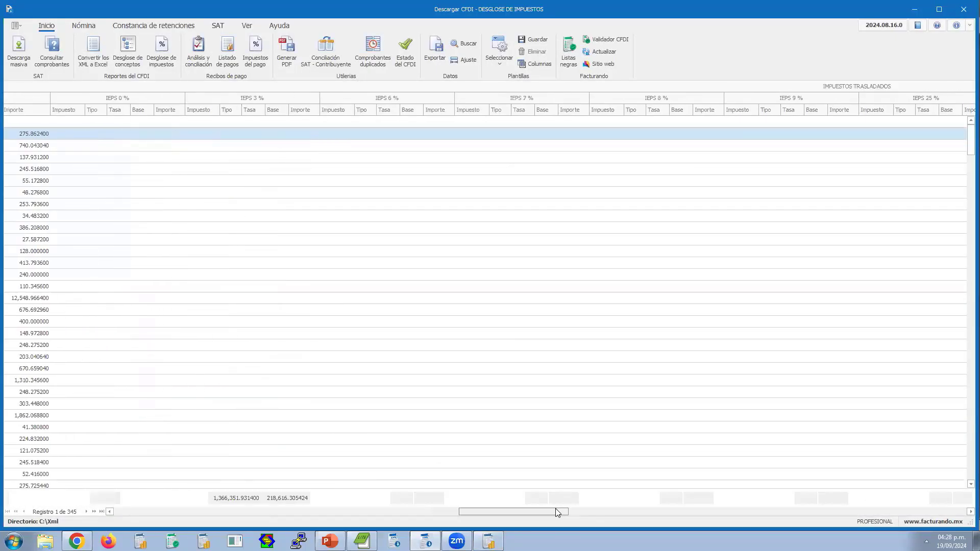
{"action": "left_click_drag", "start_coordinate": [555, 508], "coordinate": [542, 511]}
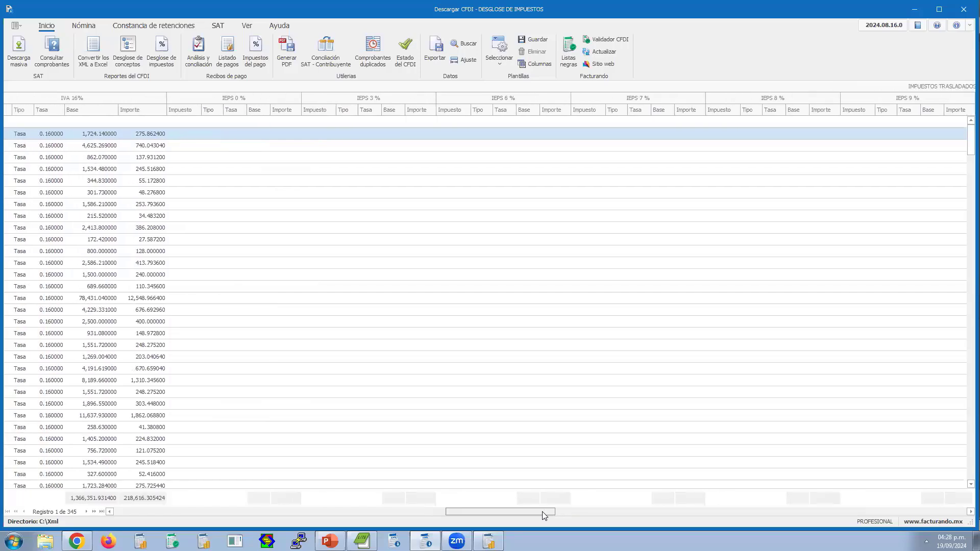
{"action": "left_click_drag", "start_coordinate": [541, 511], "coordinate": [551, 513]}
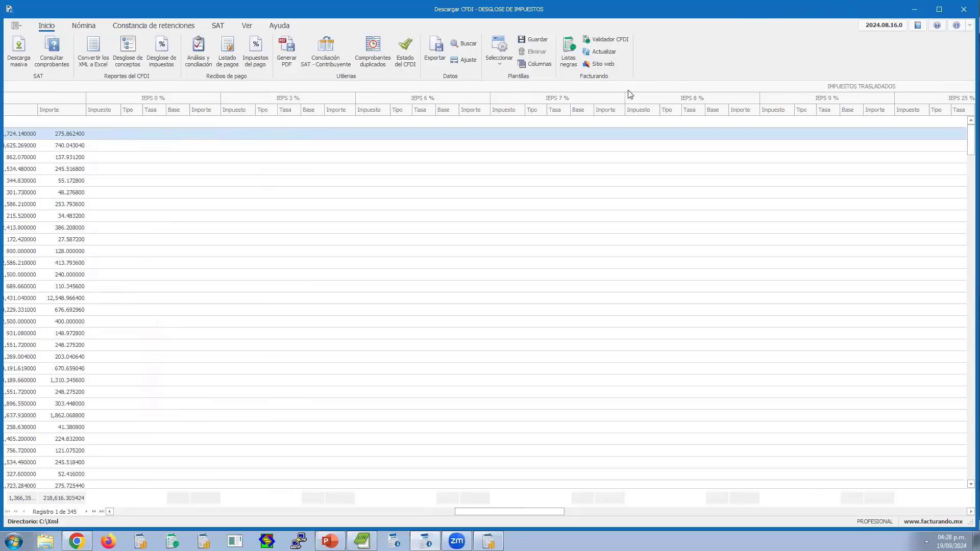
Step: Apply the "Ocultar impuestos vacíos" template to the tax report and review the IVA 0% and IVA 16% columns
{"action": "left_click", "coordinate": [499, 56]}
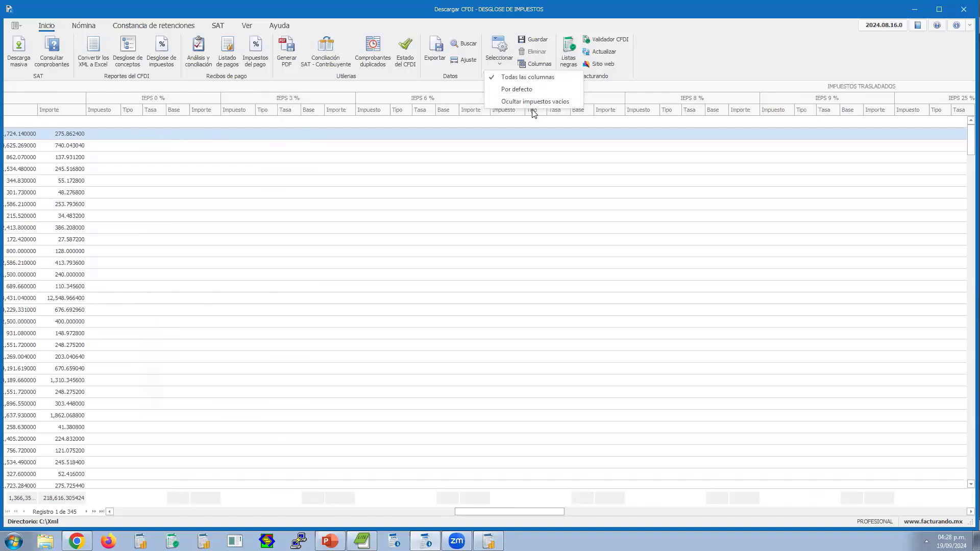
{"action": "left_click", "coordinate": [502, 102]}
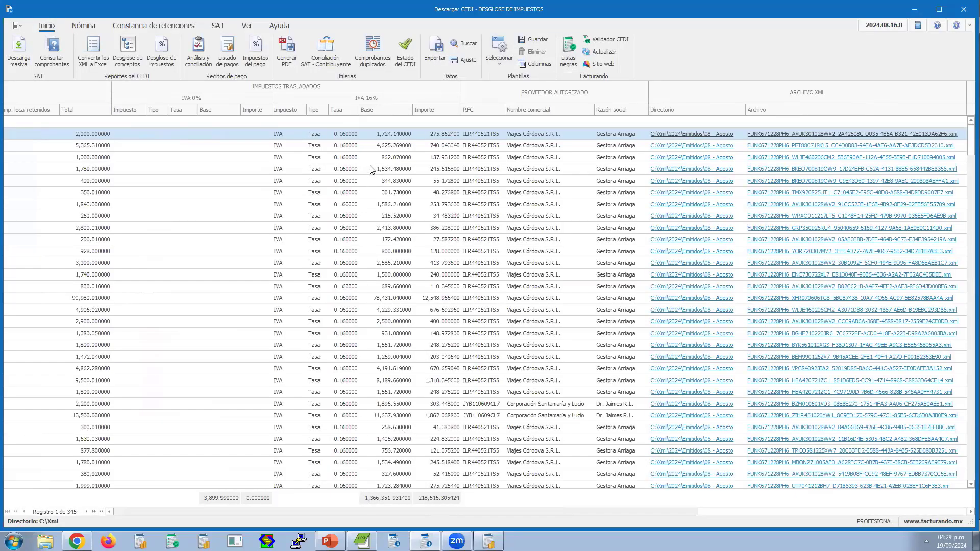
{"action": "left_click", "coordinate": [225, 147]}
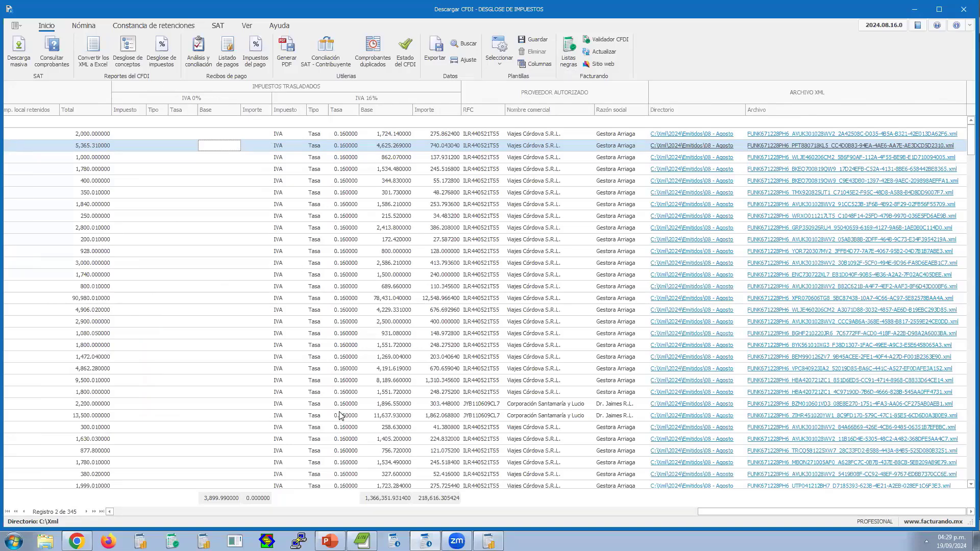
{"action": "left_click", "coordinate": [525, 64]}
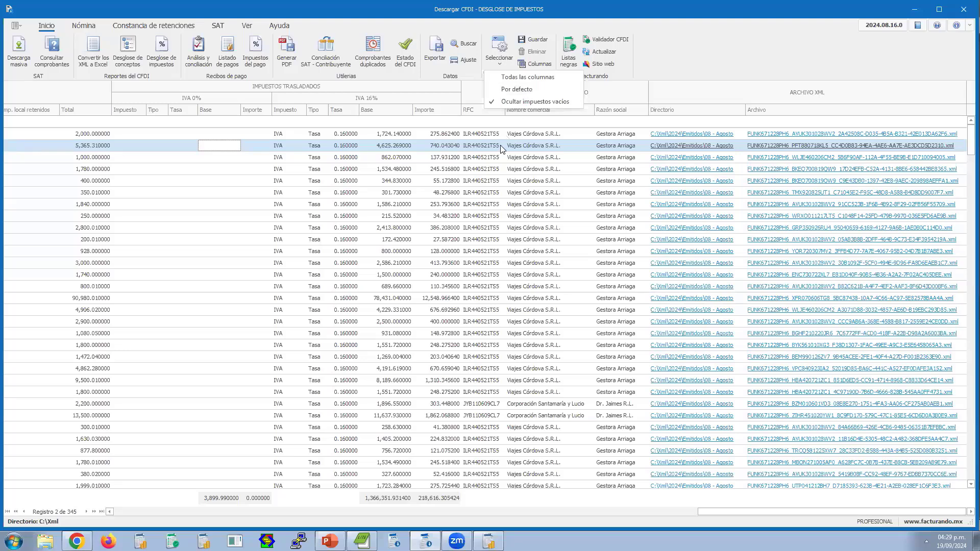
{"action": "left_click", "coordinate": [357, 392]}
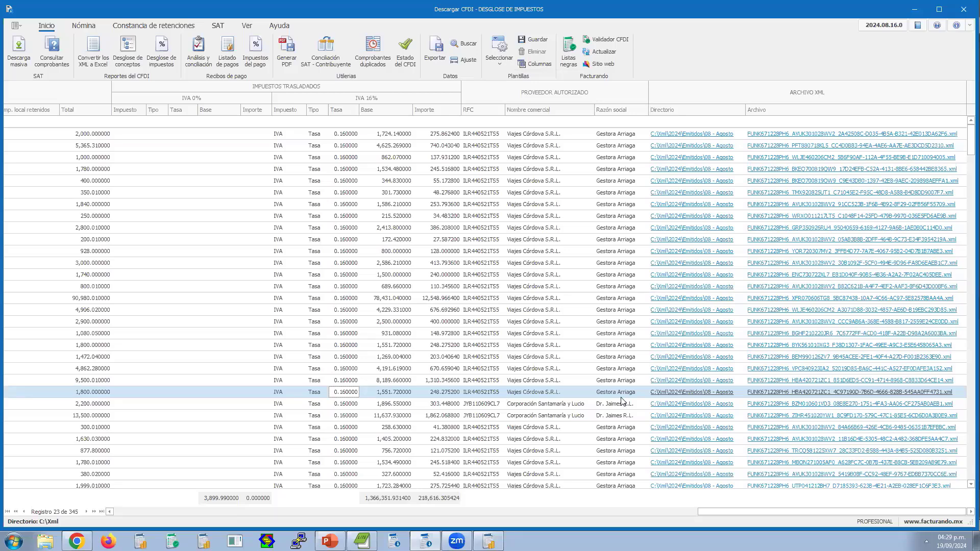
{"action": "key", "text": "Left"}
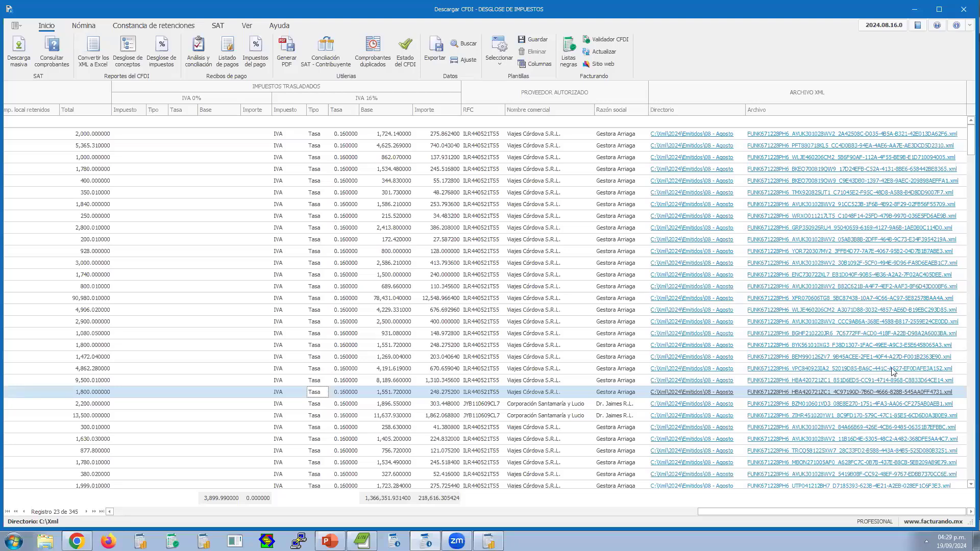
Step: Switch to the PowerPoint presentation, start the slide show from the current slide and advance to the Resumen bullet slide
{"action": "key", "text": "alt+Tab"}
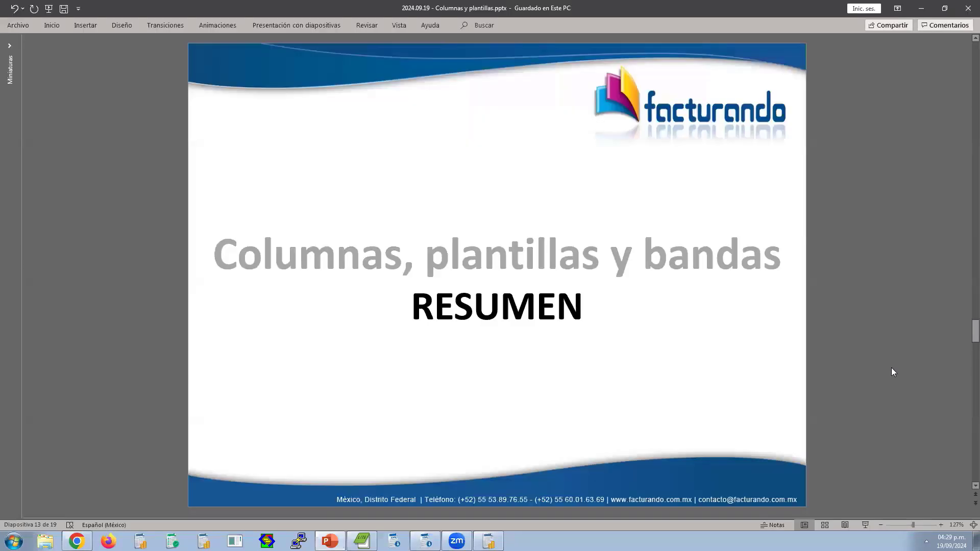
{"action": "left_click", "coordinate": [865, 524]}
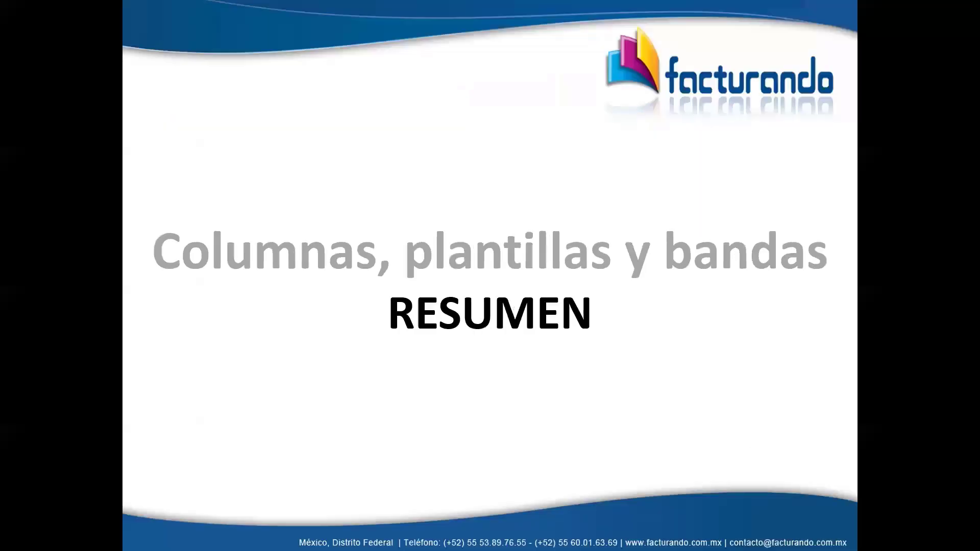
{"action": "key", "text": "Right"}
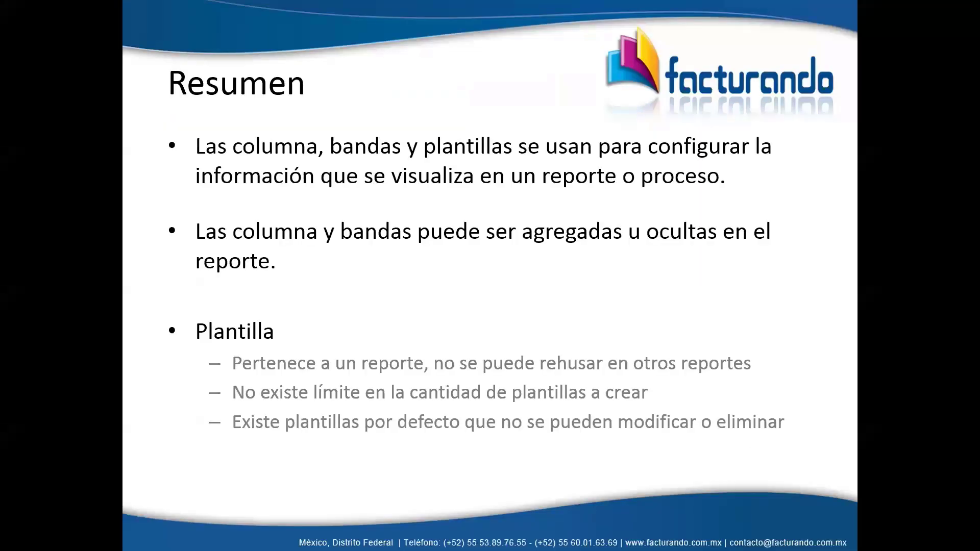